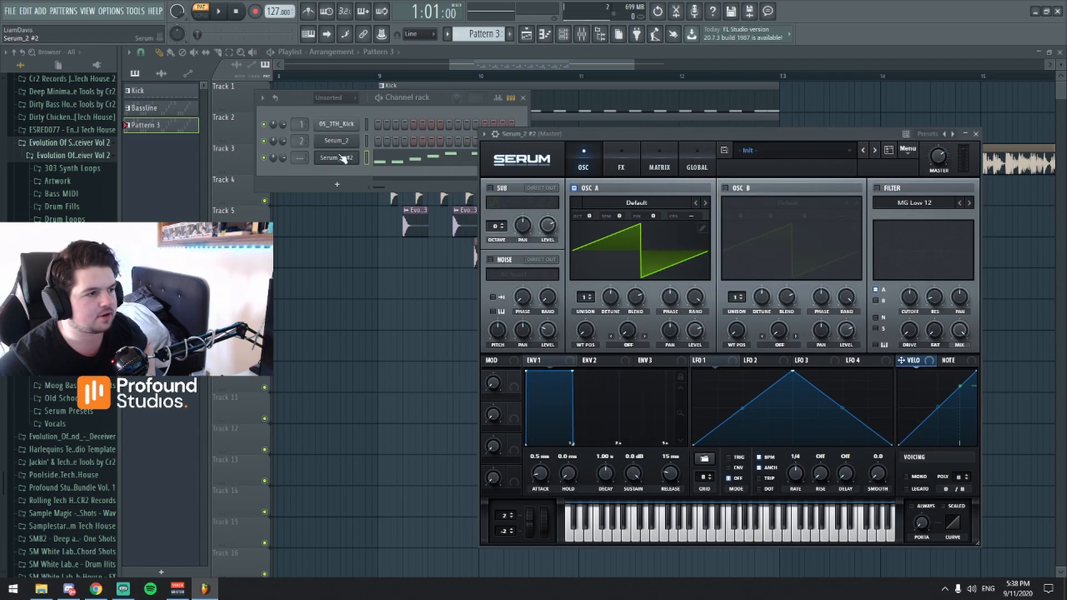
Close the Serum and Channel rack windows and play the arrangement from just before bar 9.
drag(670, 139, 594, 103)
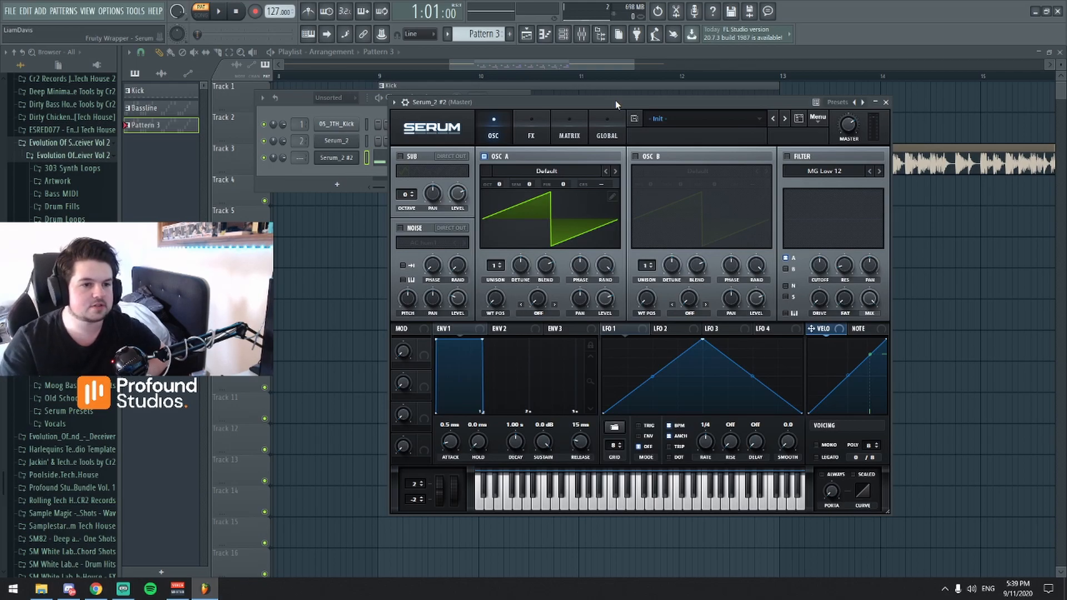
mouse_move(535, 105)
mouse_down()
mouse_move(522, 129)
mouse_move(522, 119)
mouse_up()
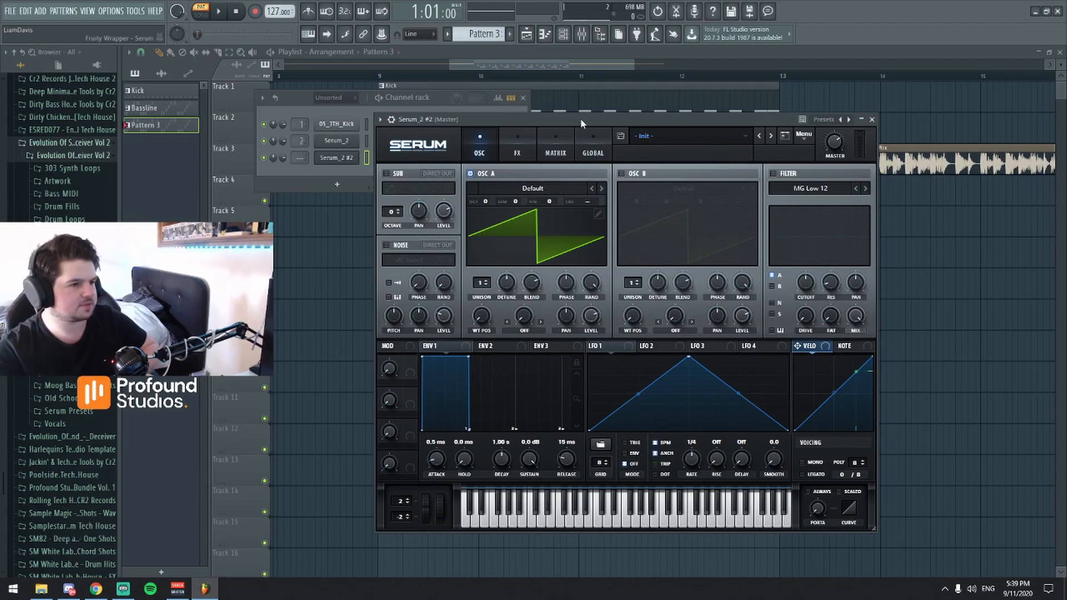
click(872, 119)
click(523, 98)
scroll(564, 70, down, 3)
scroll(562, 68, down, 3)
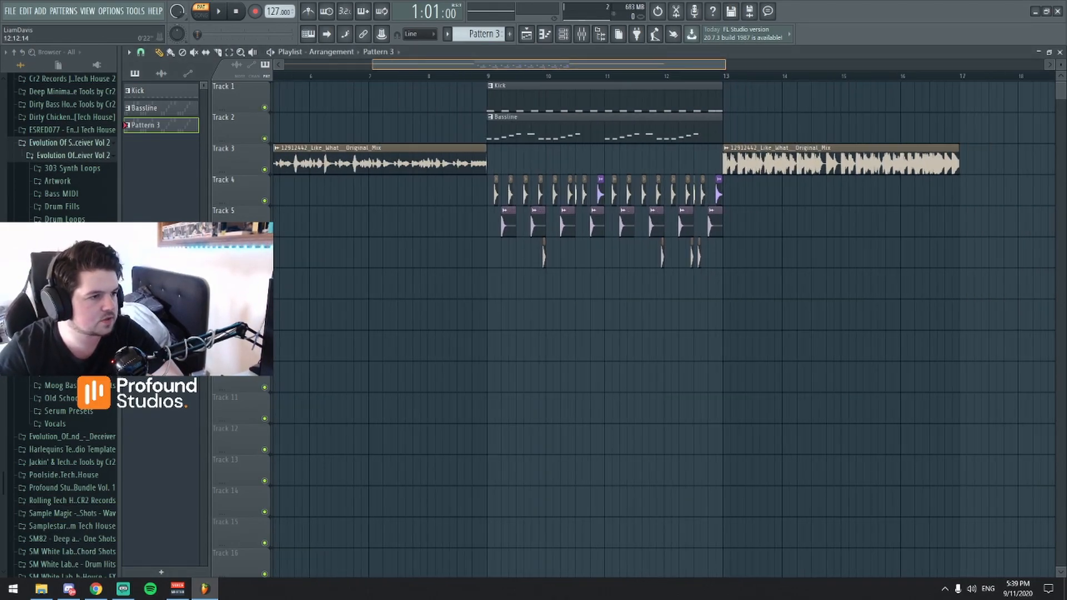
click(475, 76)
key(space)
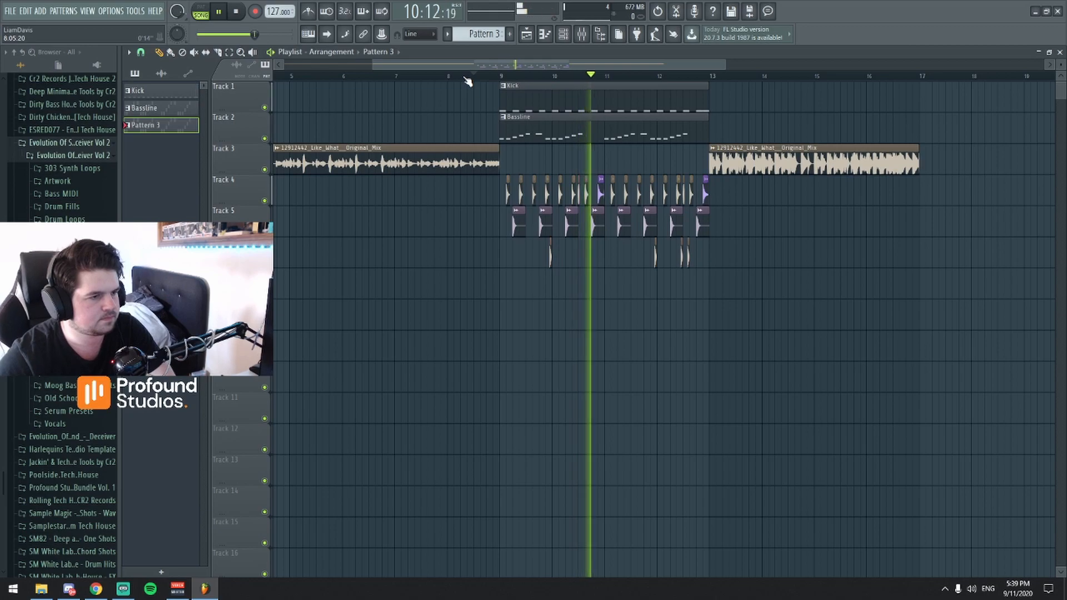
key(space)
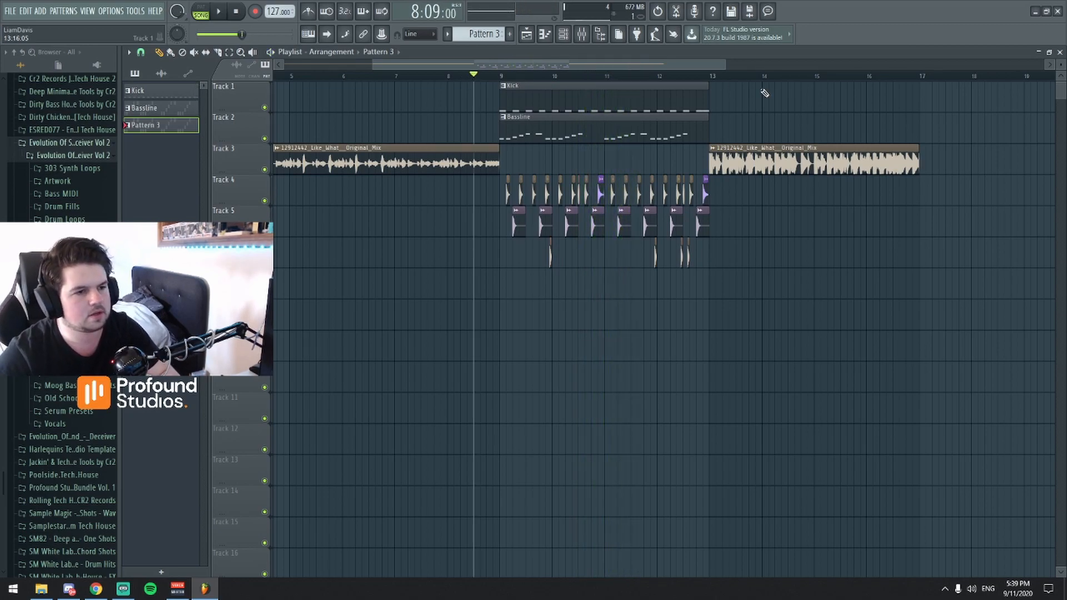
Play the original reference audio clip on Track 3 from bar 13.
click(712, 76)
key(space)
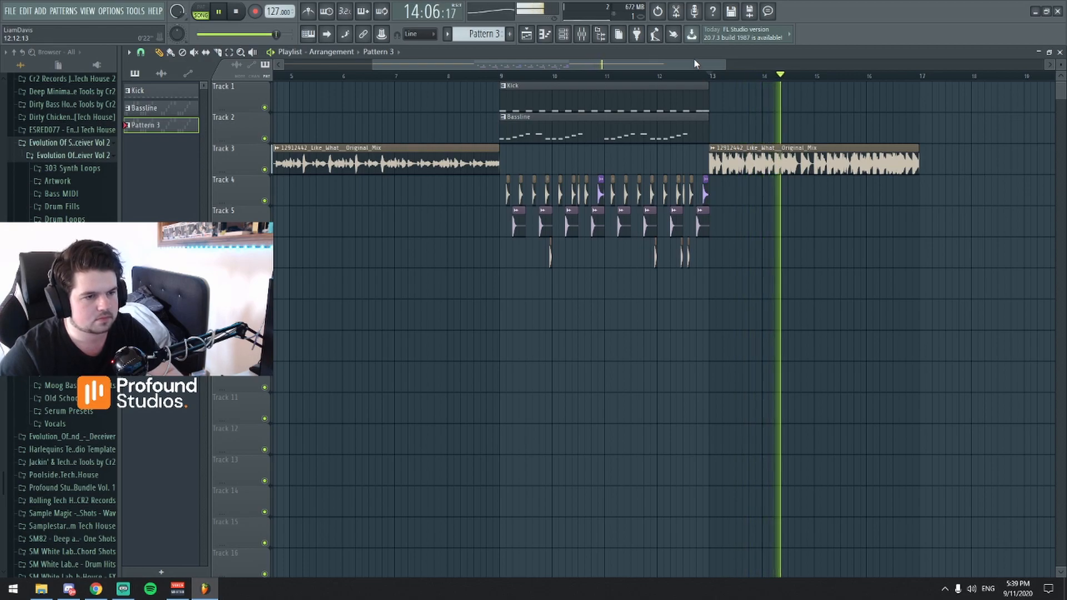
key(space)
click(563, 34)
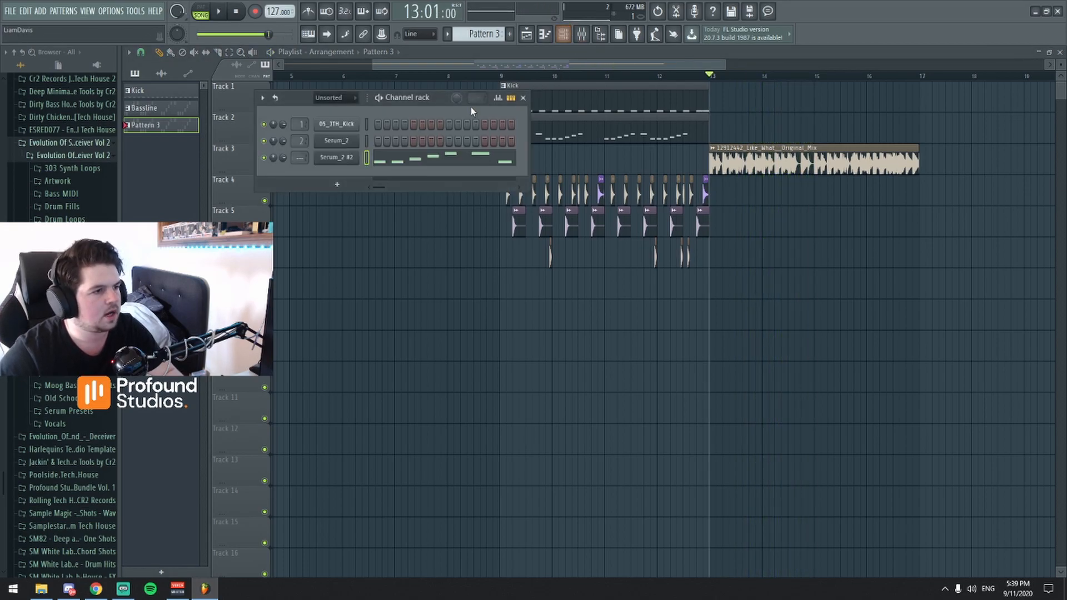
mouse_move(540, 65)
mouse_down()
mouse_move(560, 78)
mouse_move(479, 88)
mouse_move(518, 88)
mouse_move(559, 71)
mouse_move(551, 66)
mouse_up()
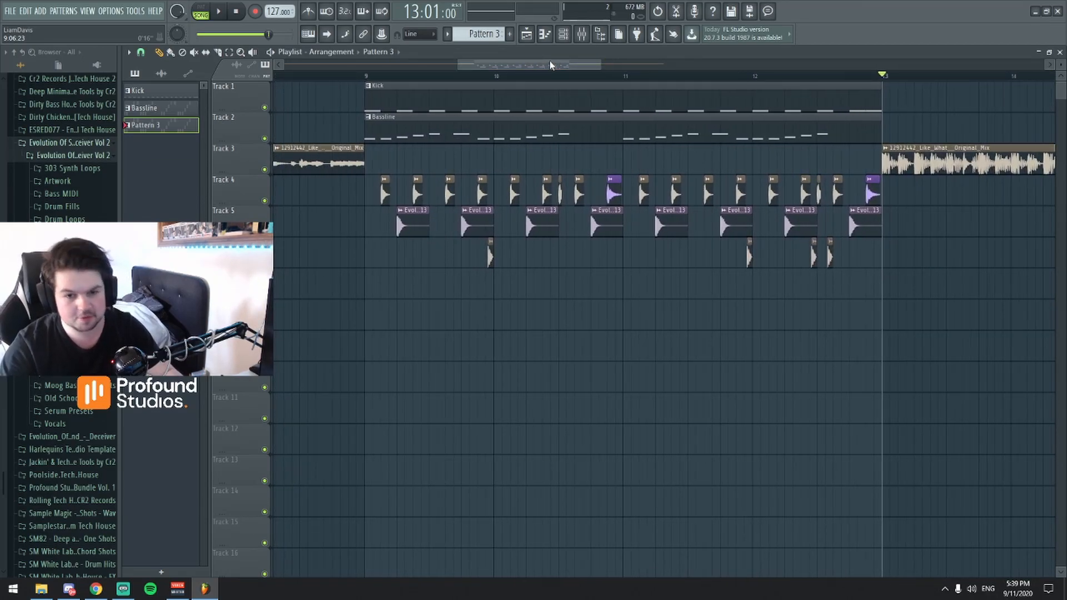
mouse_move(517, 66)
mouse_down()
mouse_move(546, 75)
mouse_move(534, 67)
mouse_up()
click(563, 34)
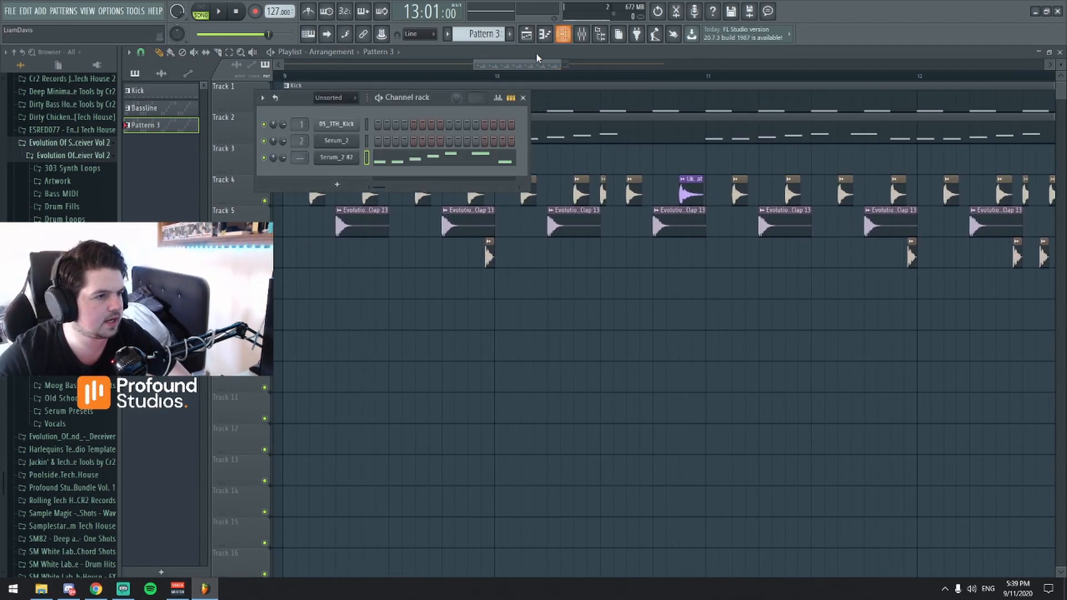
drag(312, 101, 403, 135)
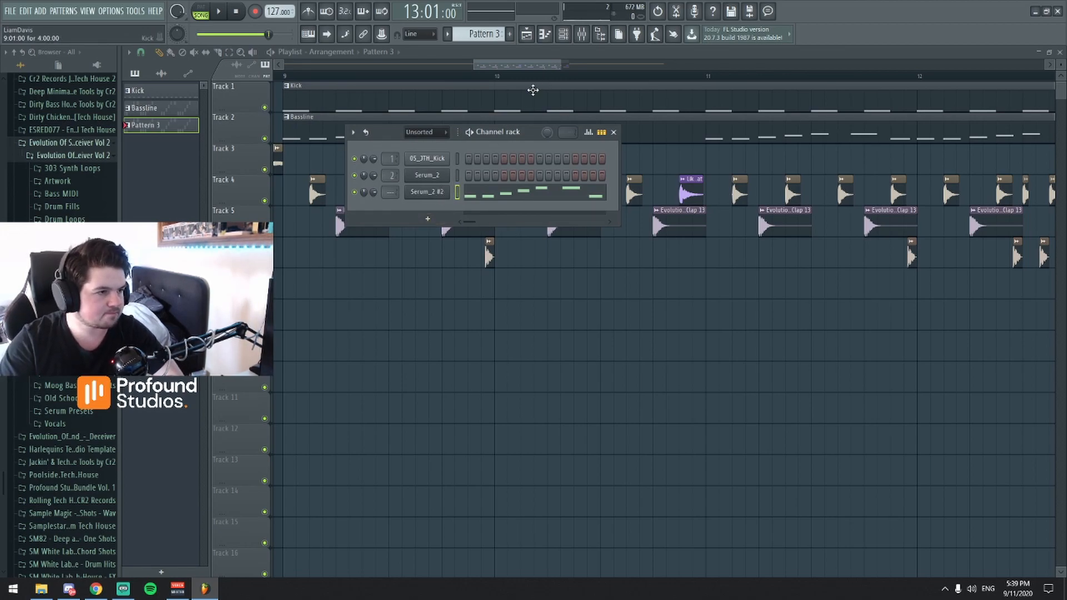
drag(518, 63, 518, 64)
scroll(461, 191, down, 3)
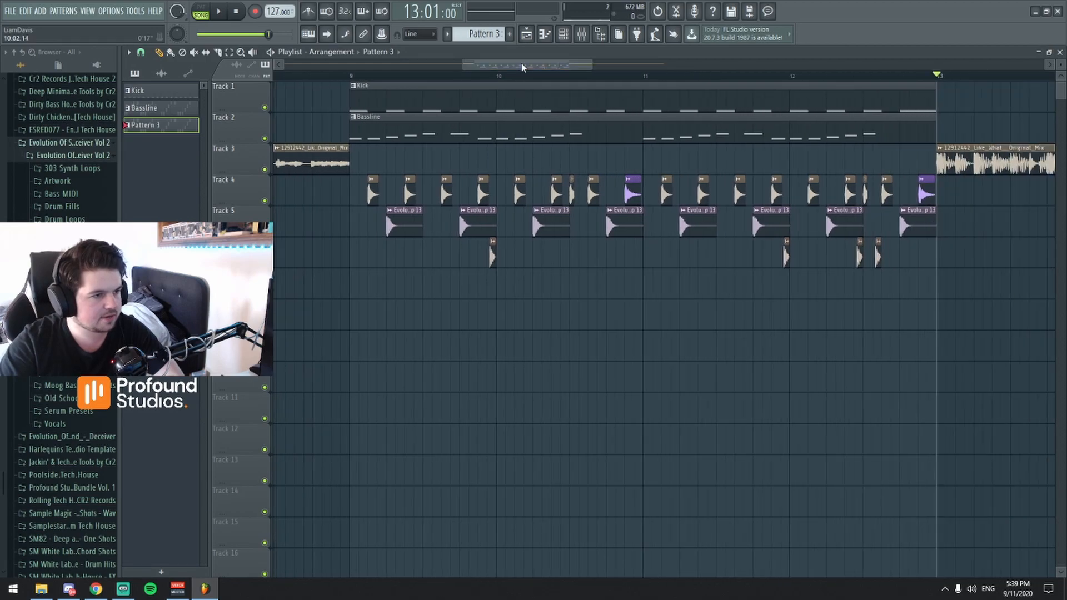
Open the Serum_2 #2 channel's synth, enable oscillator B and set both oscillators' octaves to -2.
click(563, 34)
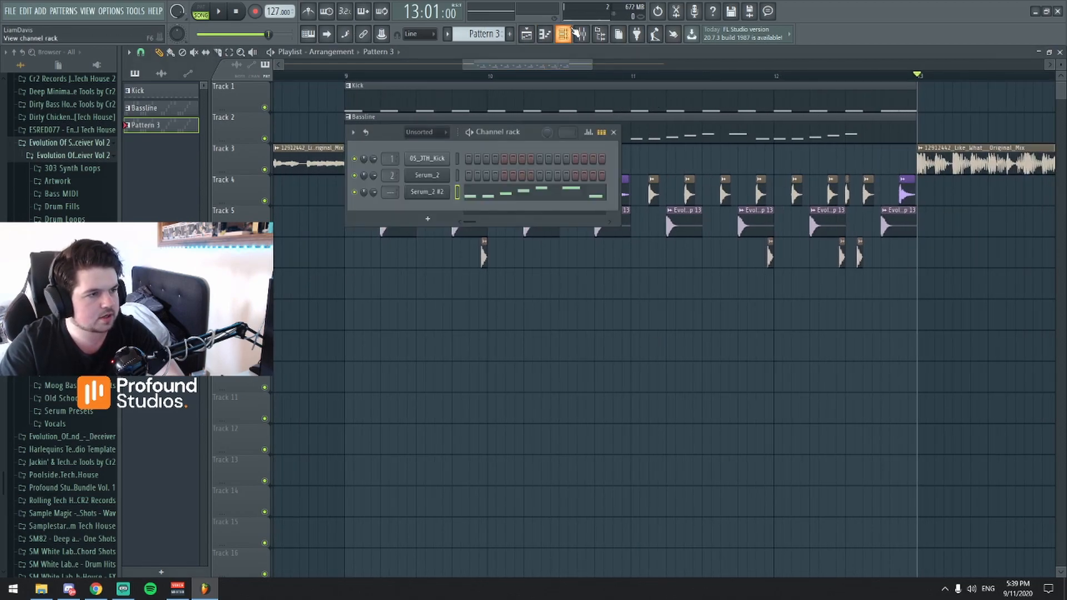
click(425, 192)
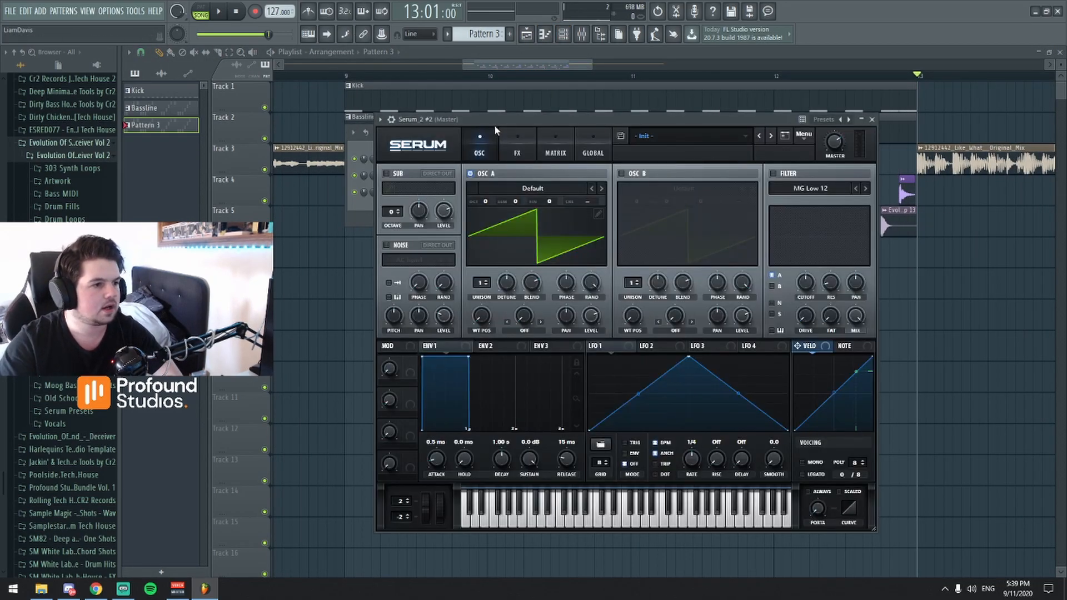
drag(522, 111, 512, 122)
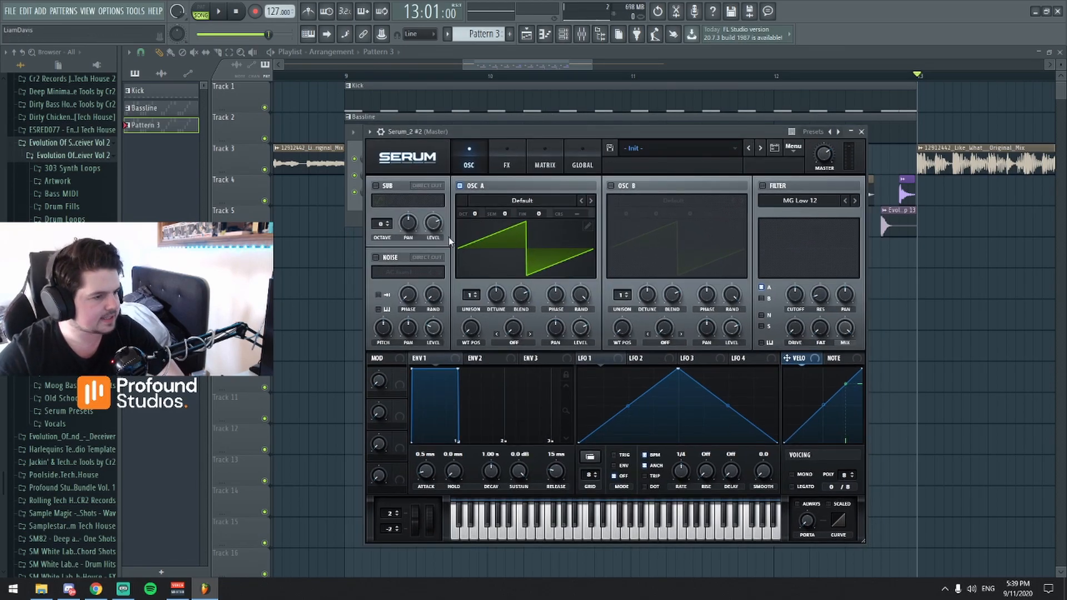
click(610, 185)
drag(474, 216, 473, 245)
drag(626, 215, 625, 234)
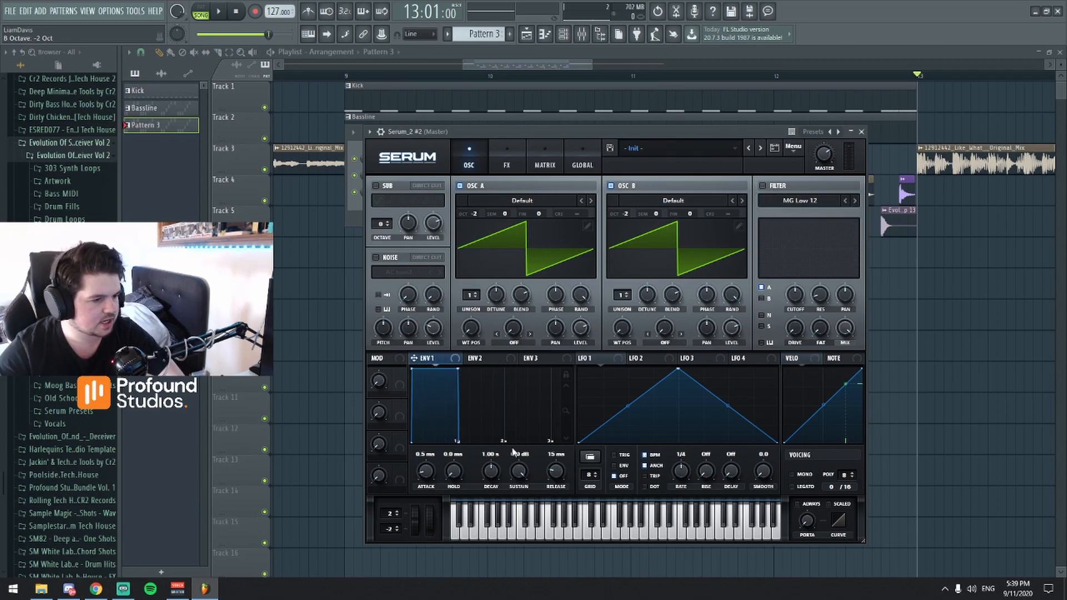
Set envelope 1's decay to 170 ms and its sustain to -6.6 dB.
drag(491, 472, 483, 482)
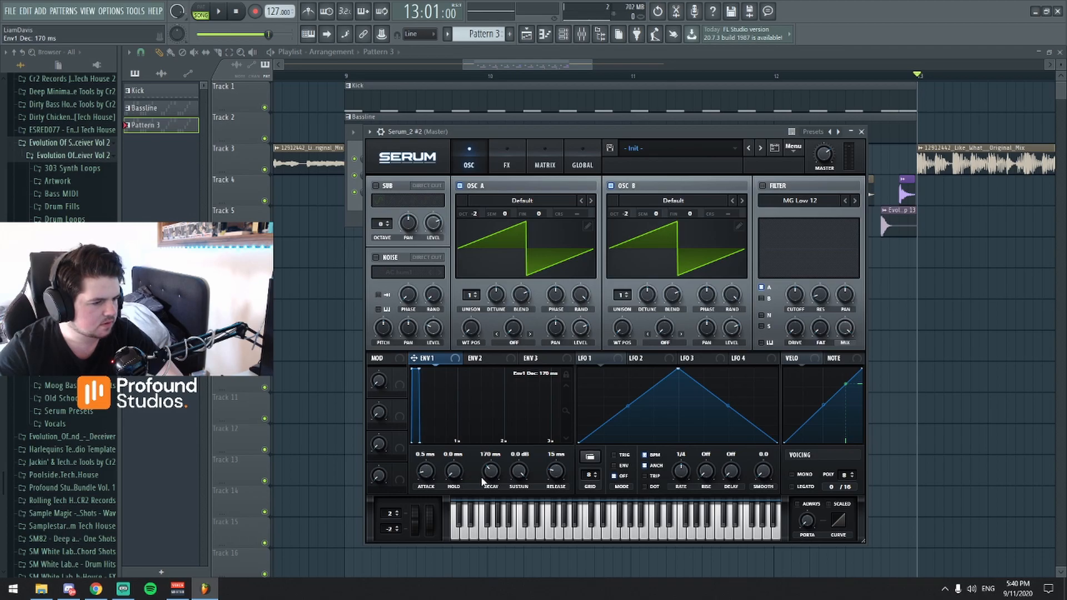
drag(520, 473, 521, 476)
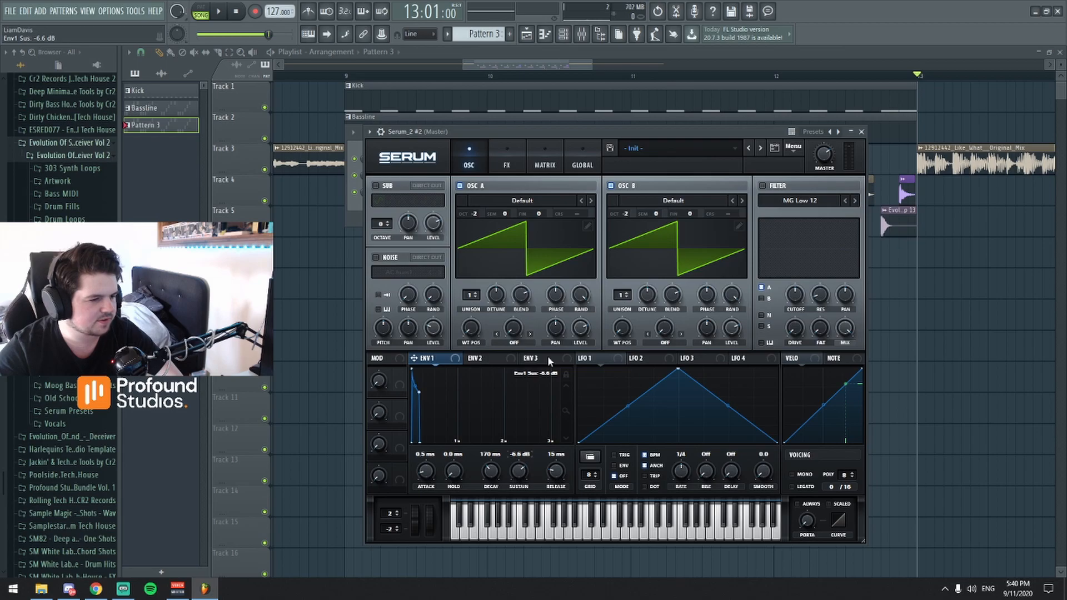
drag(602, 132, 578, 82)
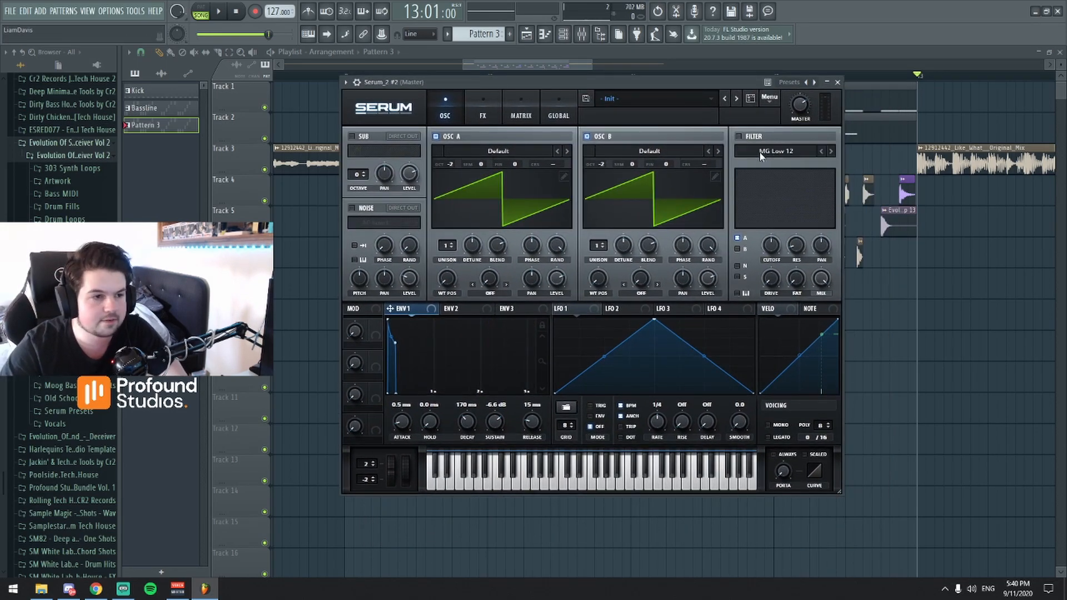
Enable the MG Low 12 filter for oscillators A and B, lower its cutoff to 57 Hz and modulate the cutoff with envelope 1.
click(738, 136)
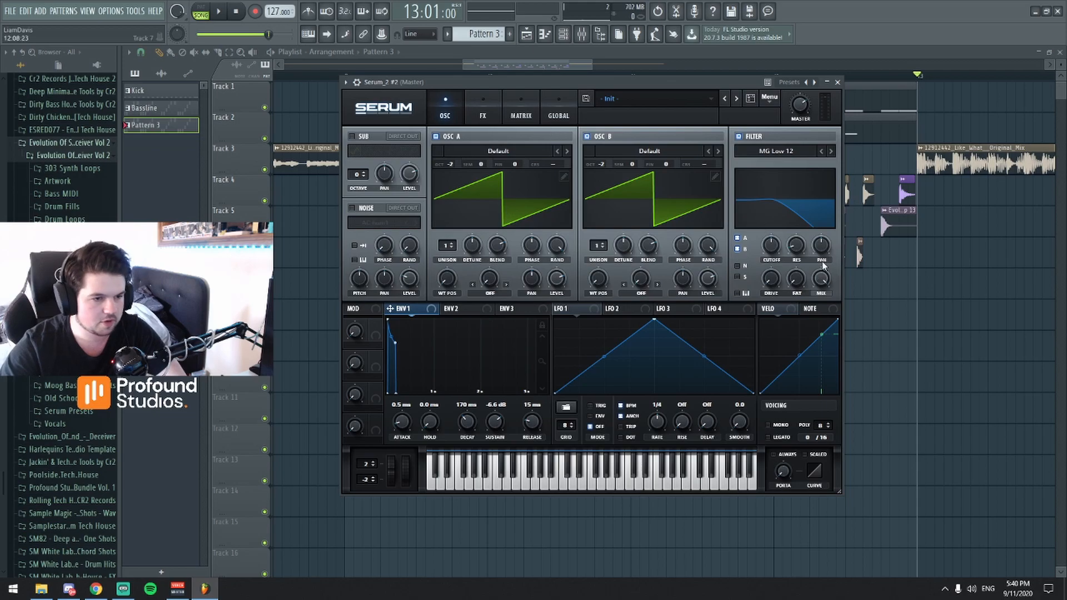
drag(765, 241, 766, 254)
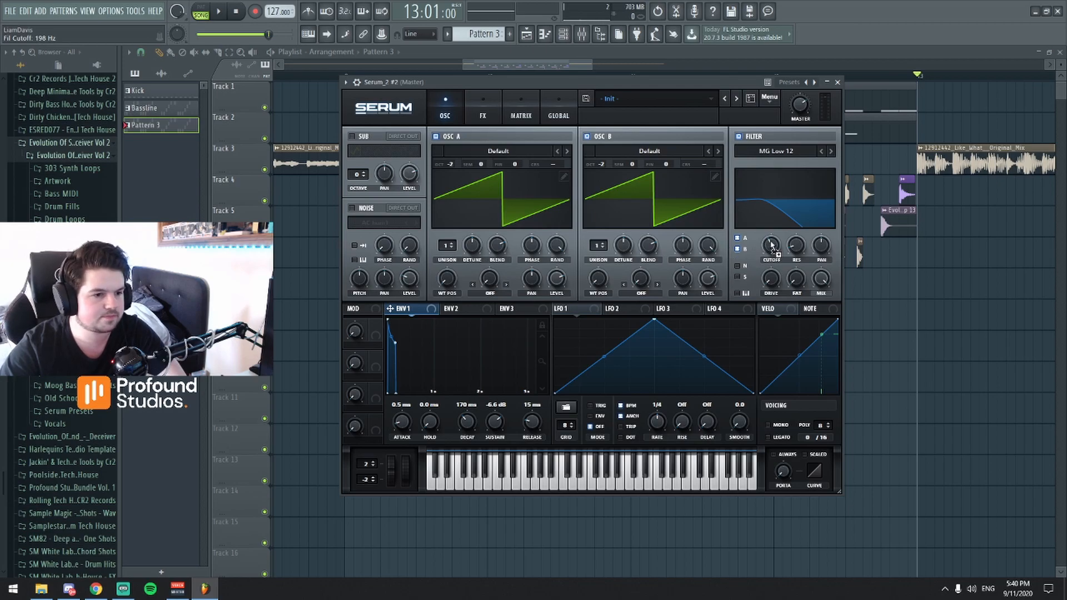
drag(776, 247, 773, 255)
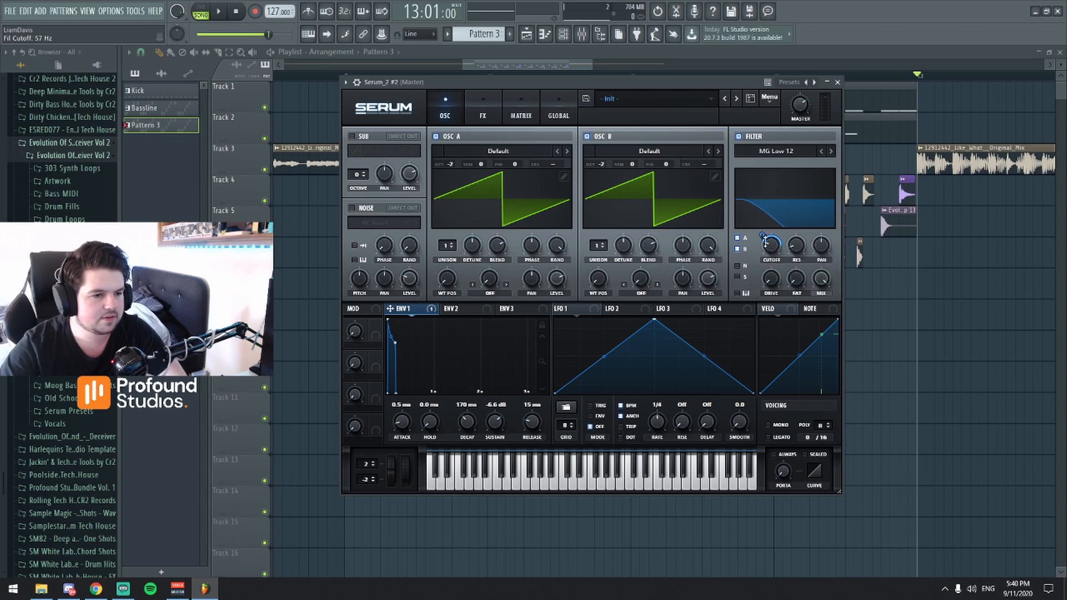
drag(763, 235, 765, 237)
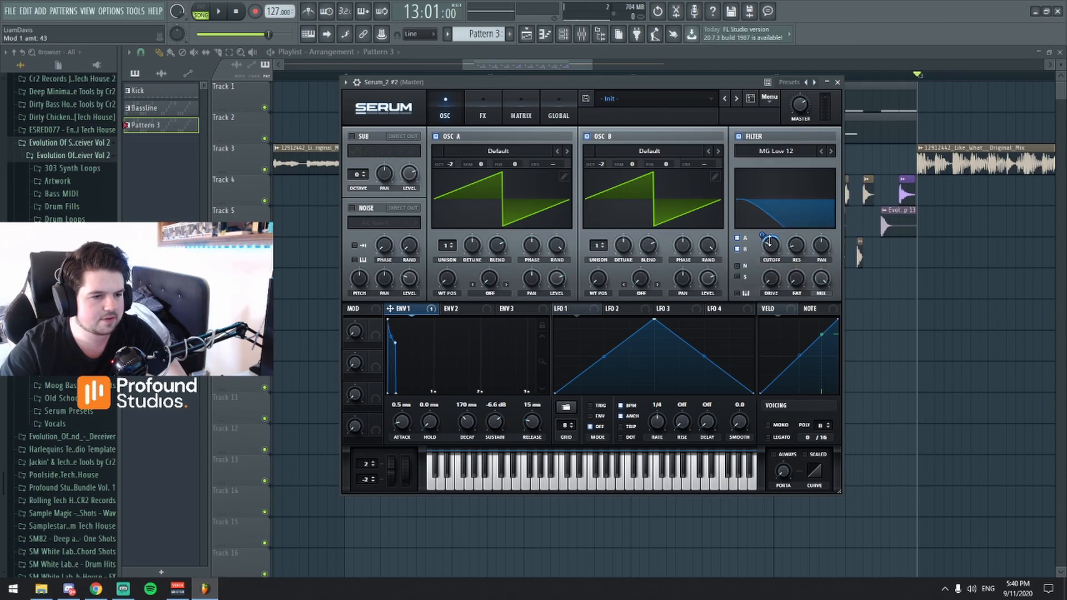
Switch to pattern playback and adjust envelope 1's filter cutoff modulation to about 39 while Pattern 3 plays.
click(198, 11)
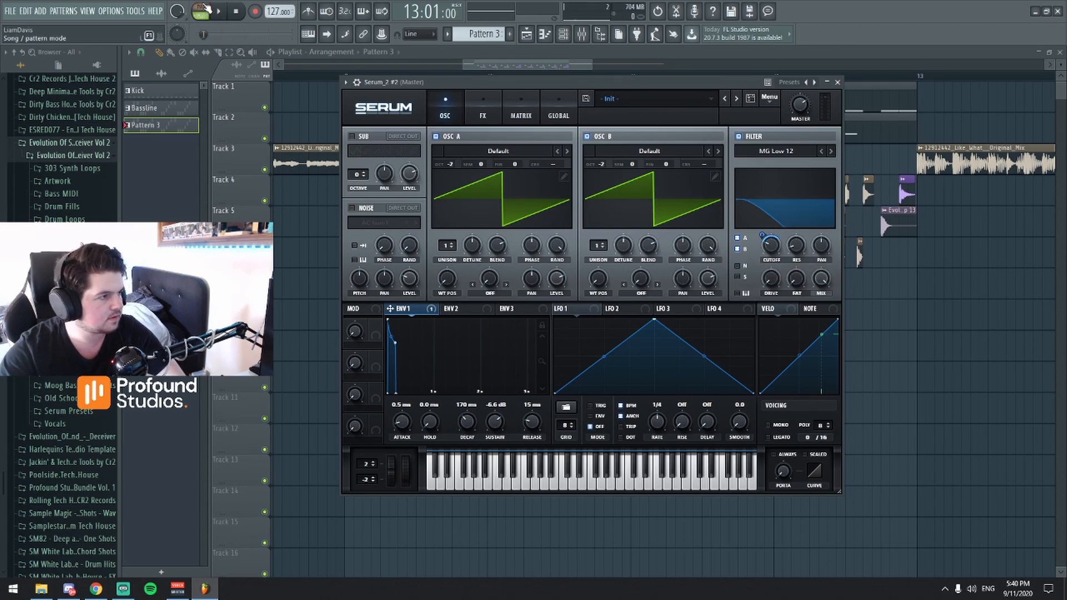
key(space)
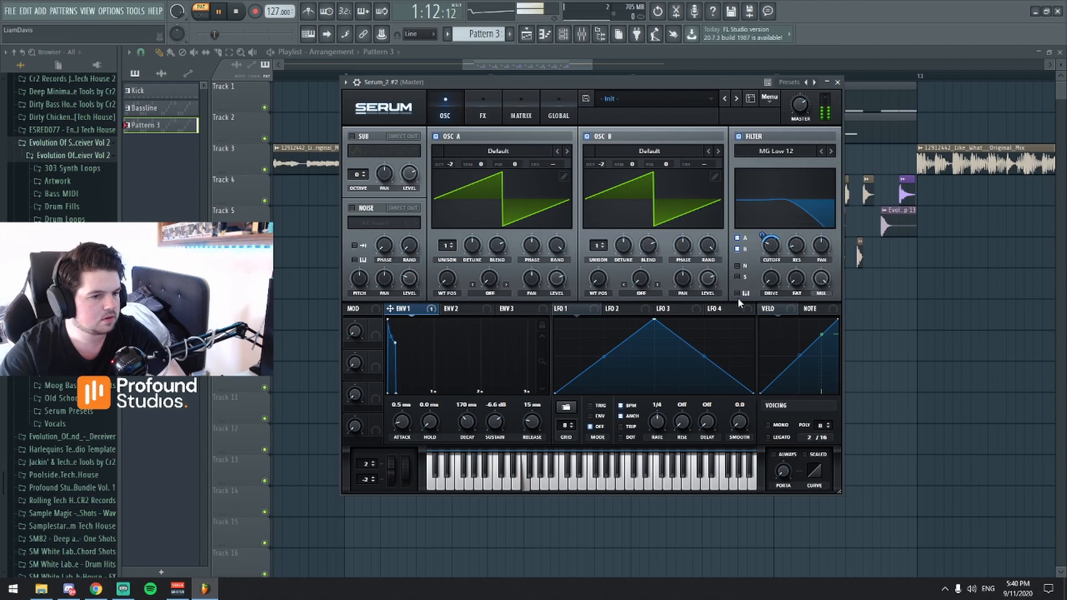
drag(772, 246, 764, 238)
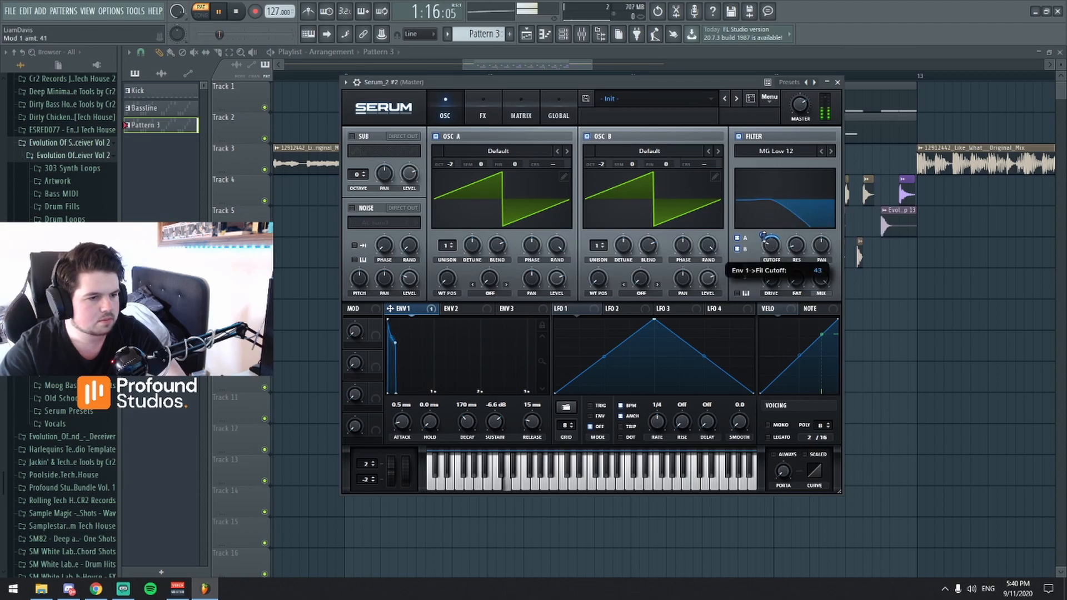
key(space)
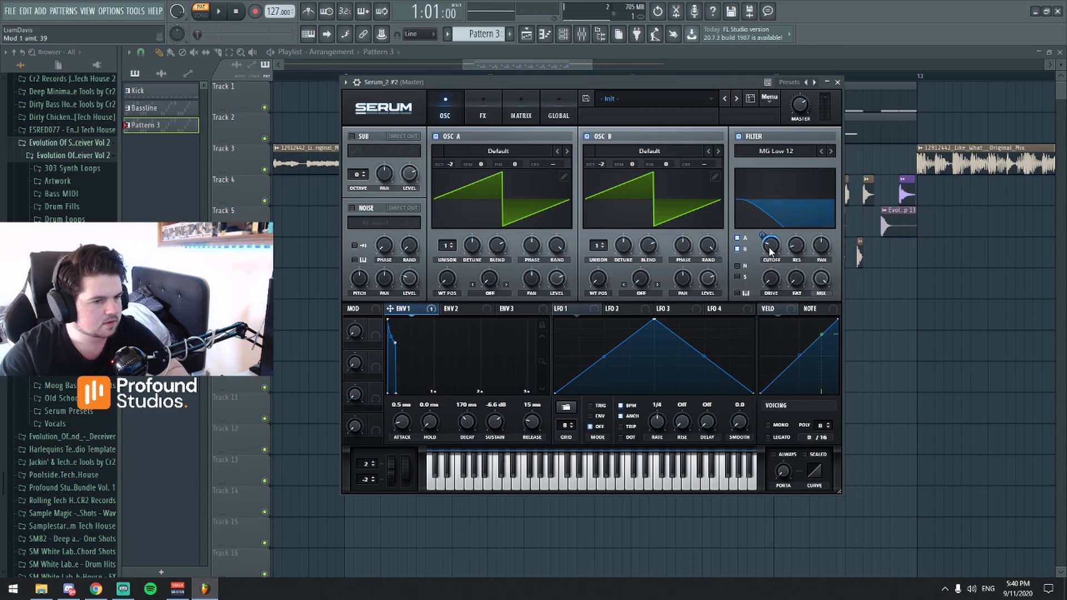
Fine-tune envelope 1's modulation amount to about 32 and the filter cutoff to about 57 Hz while the pattern plays.
click(769, 249)
key(space)
drag(769, 246, 767, 249)
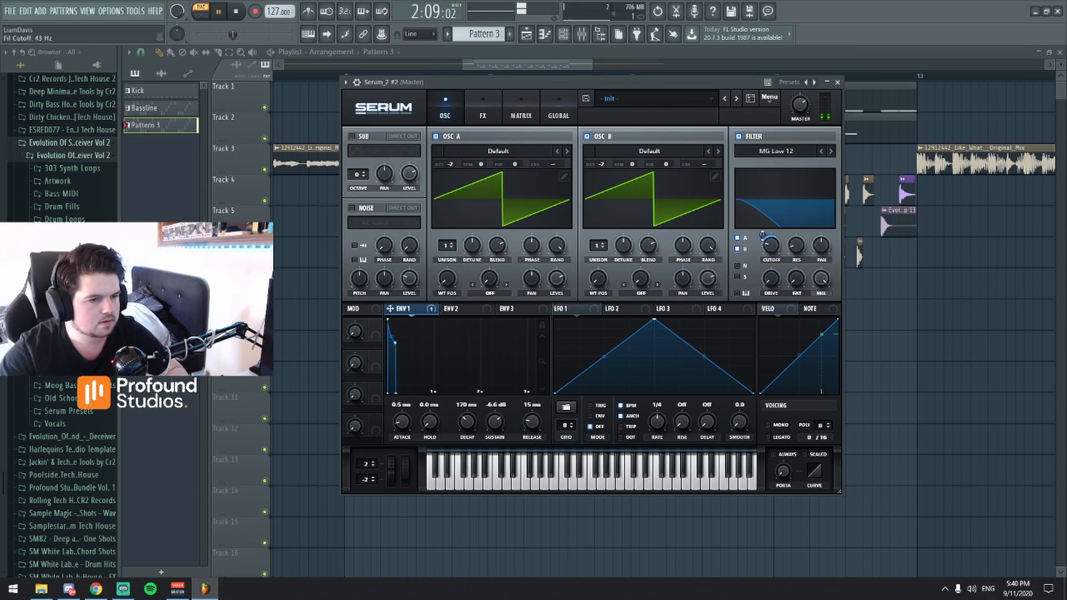
drag(763, 237, 764, 234)
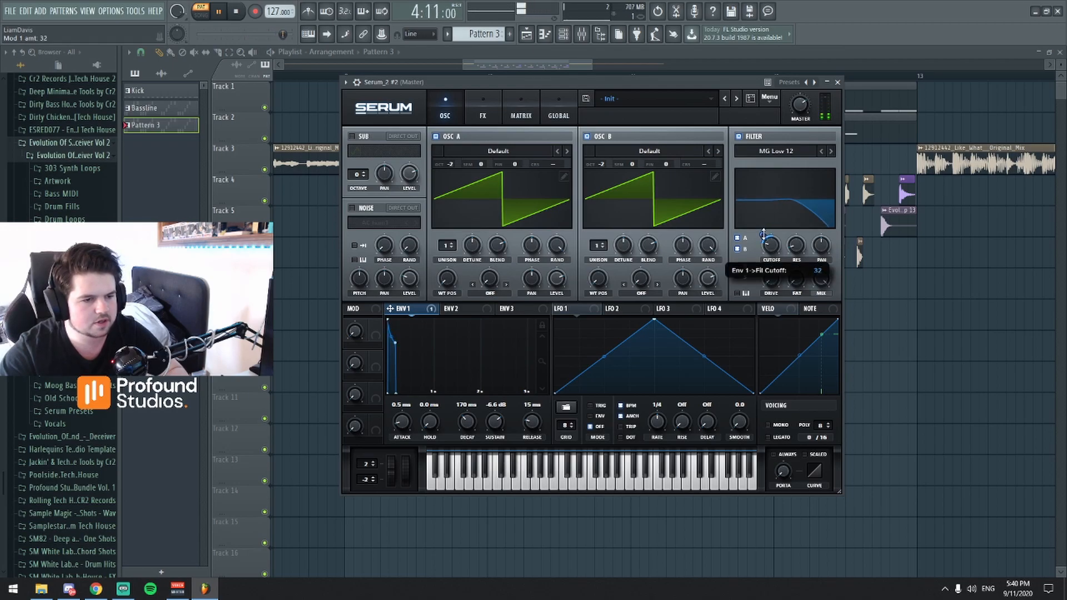
mouse_move(776, 243)
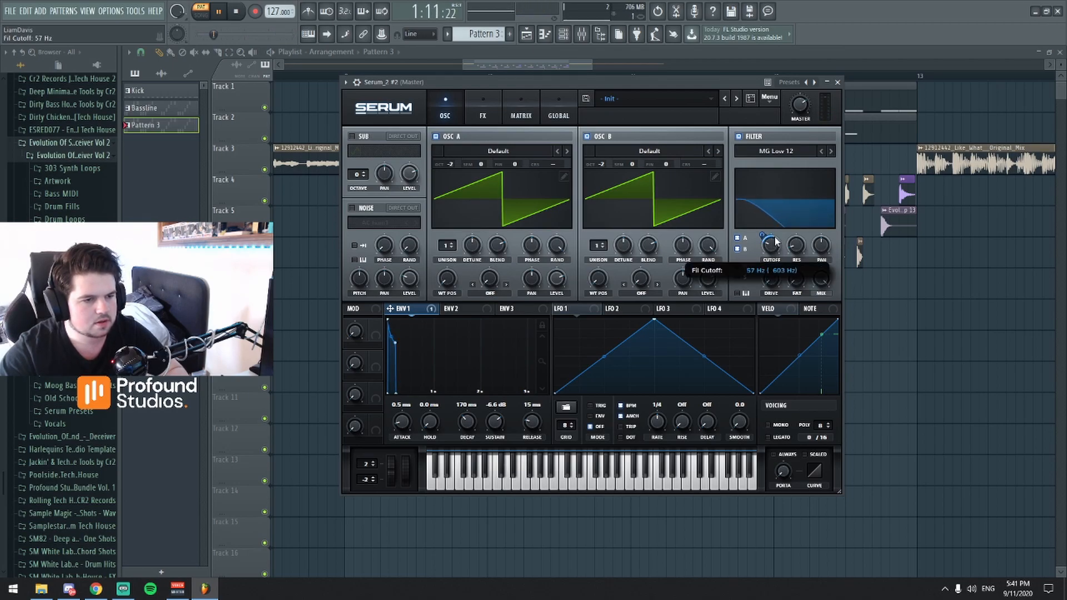
drag(775, 246, 774, 242)
key(space)
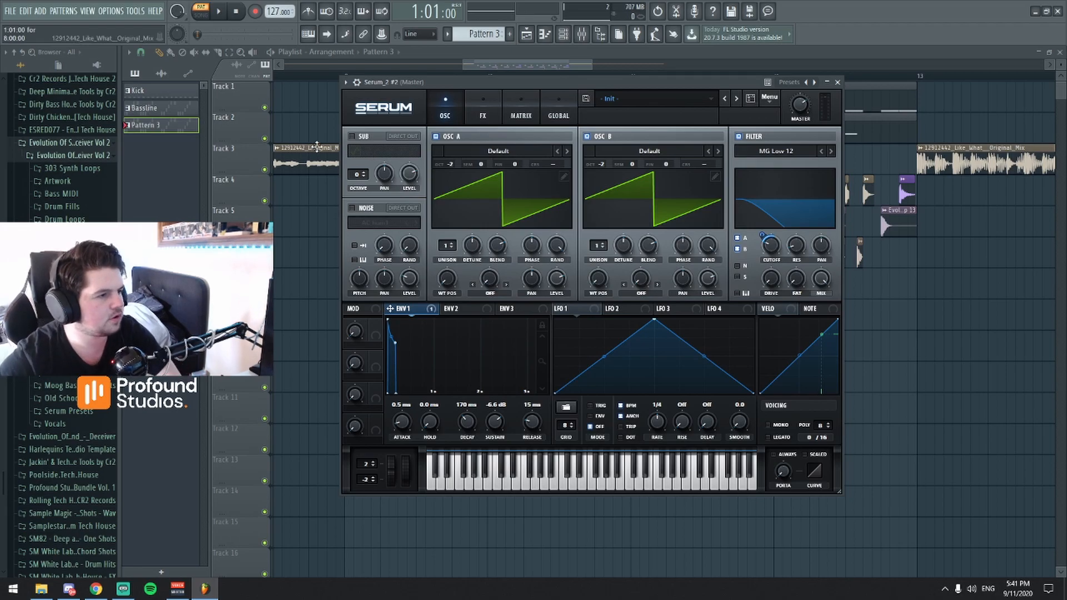
Enable the sub oscillator with a sine wave, set its octave to -2 and adjust its level.
drag(438, 81, 426, 86)
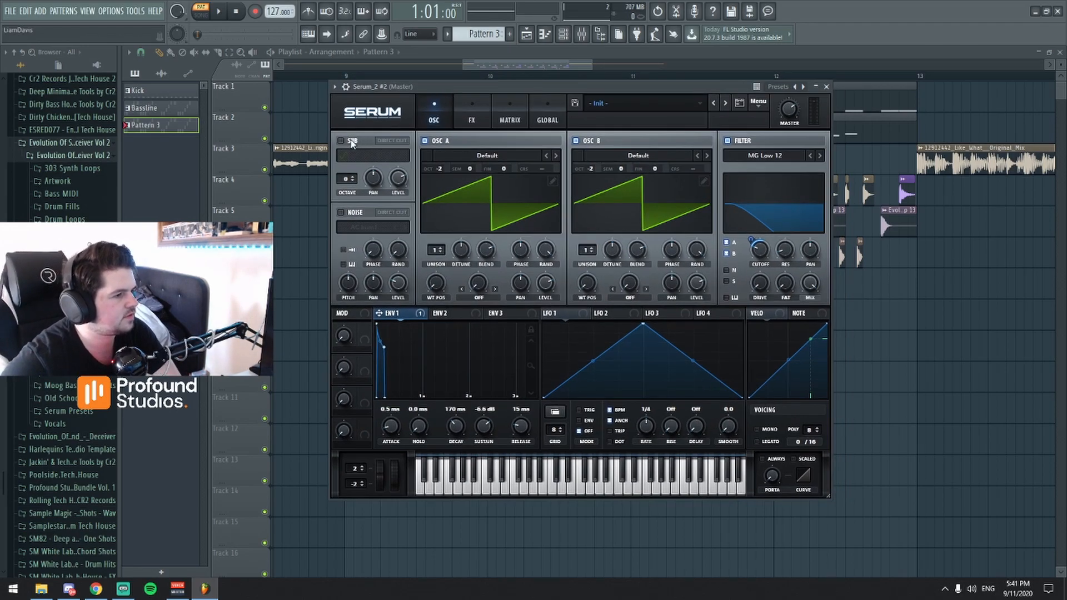
click(341, 141)
drag(345, 179, 343, 191)
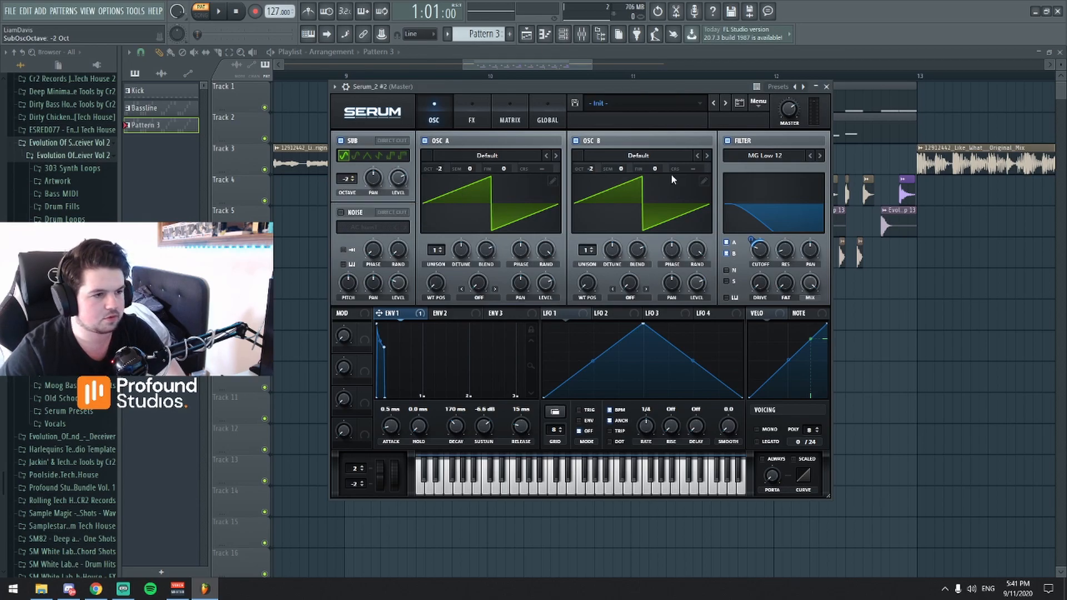
mouse_move(399, 177)
mouse_down()
mouse_move(394, 195)
mouse_move(398, 174)
mouse_up()
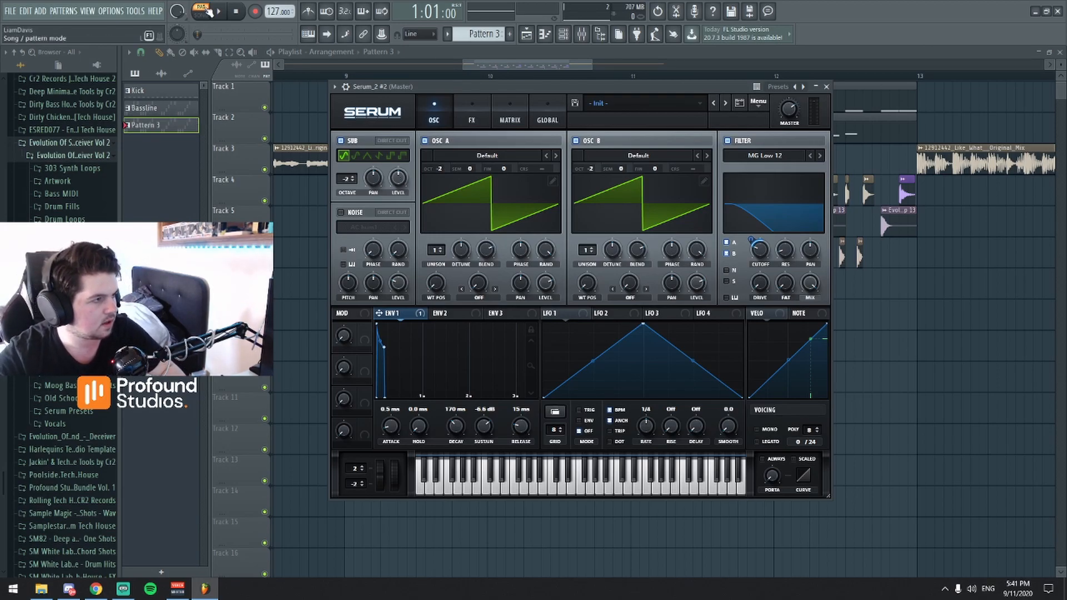
Play Pattern 3 to hear the bass patch with the sub oscillator added.
key(space)
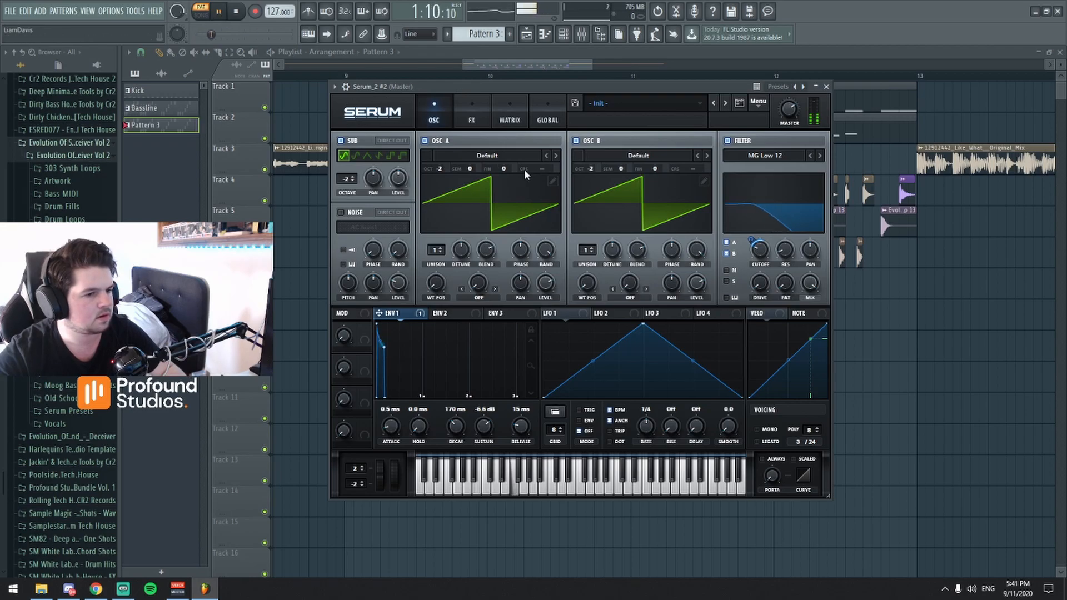
key(space)
click(470, 116)
click(434, 120)
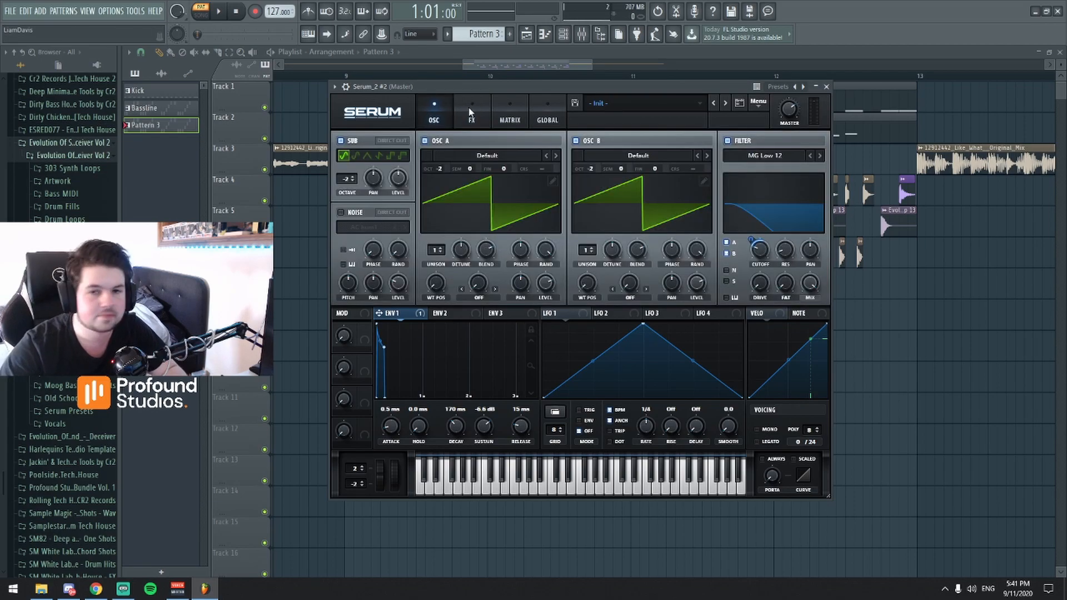
Enable the distortion effect with its filter set to Post, SoftClip mode and drive at about 86%, and audition Pattern 3.
click(472, 117)
click(345, 159)
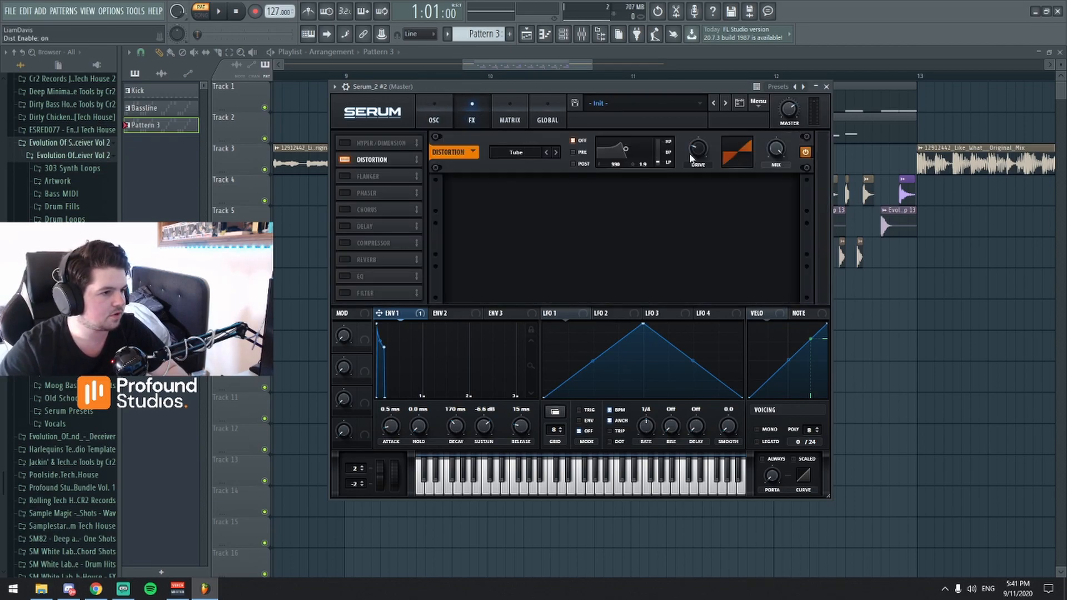
click(573, 163)
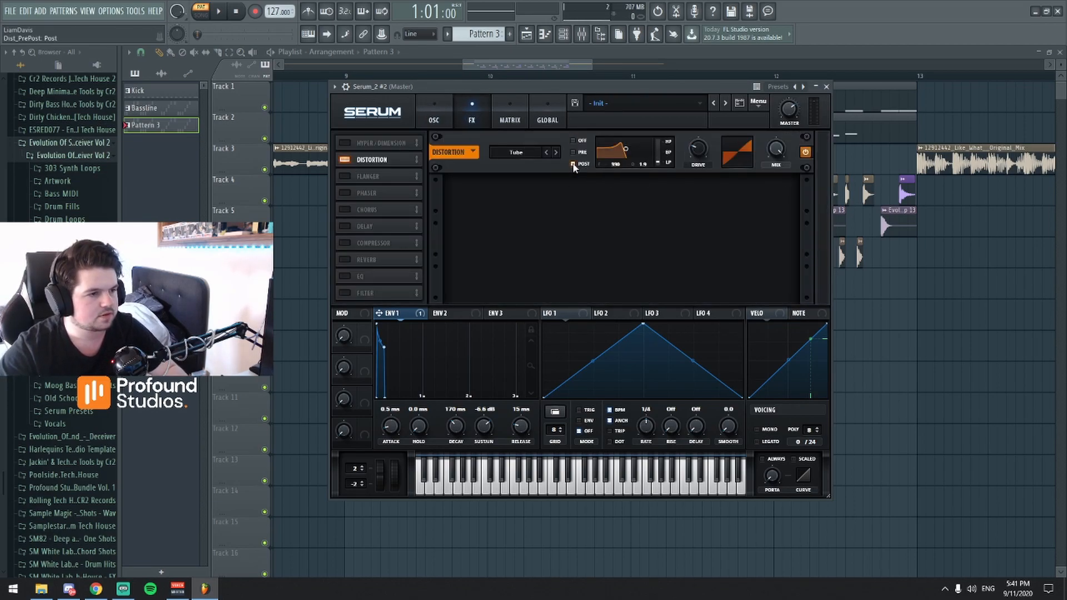
click(532, 158)
click(525, 175)
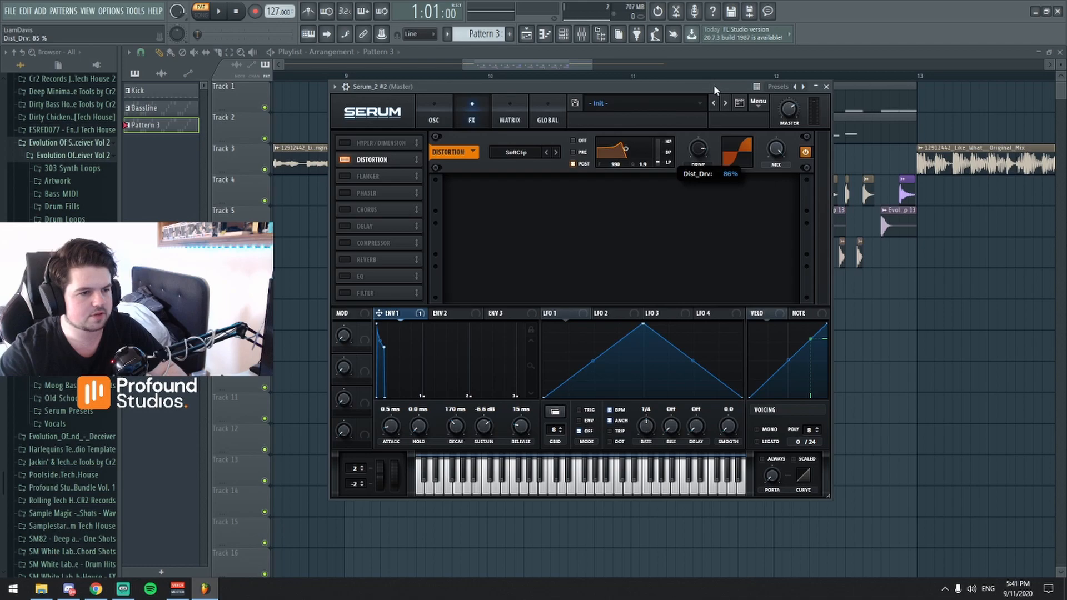
key(space)
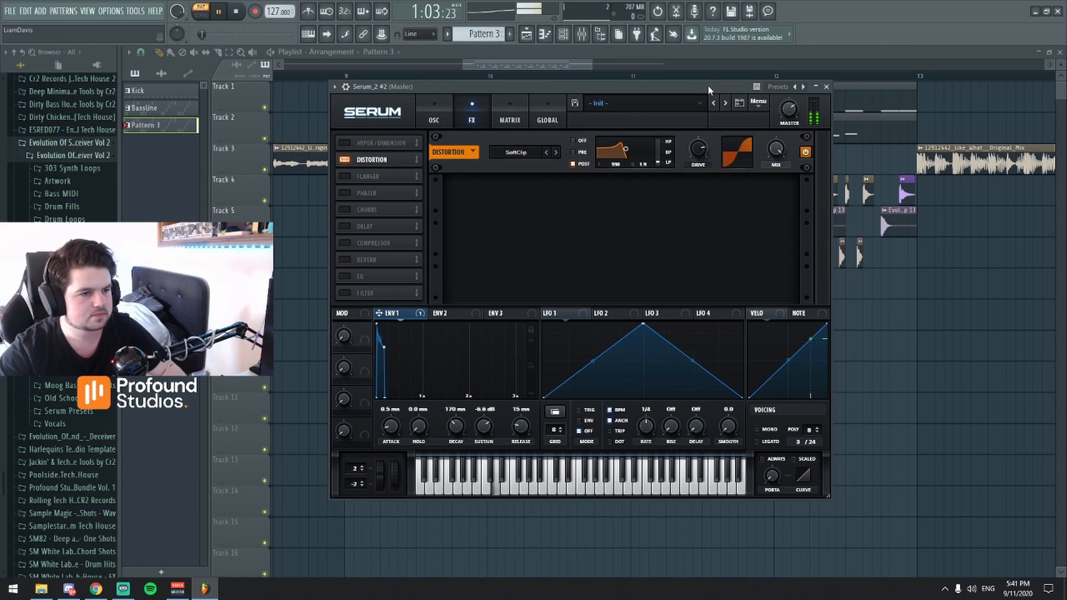
key(space)
Enable the phaser and bring its mix down to slightly below 50% while Pattern 3 plays.
click(345, 193)
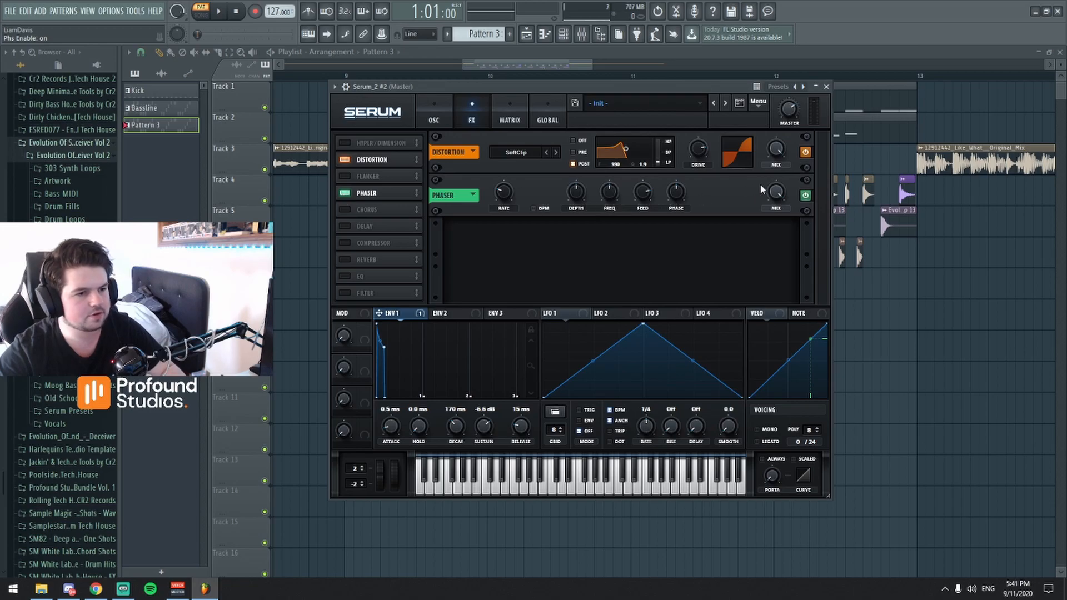
drag(693, 86, 675, 115)
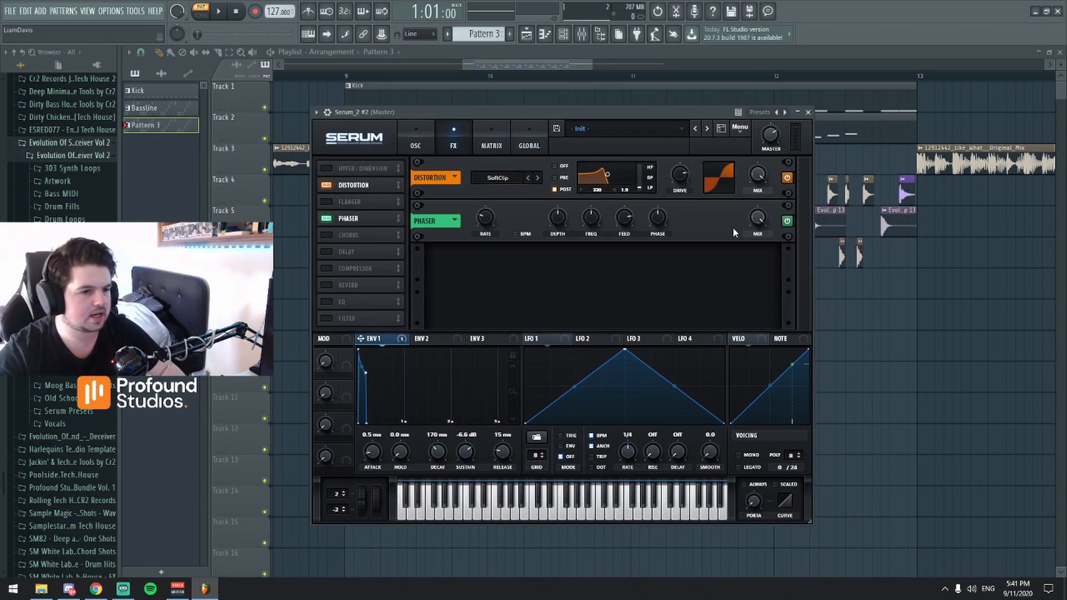
drag(761, 213, 756, 222)
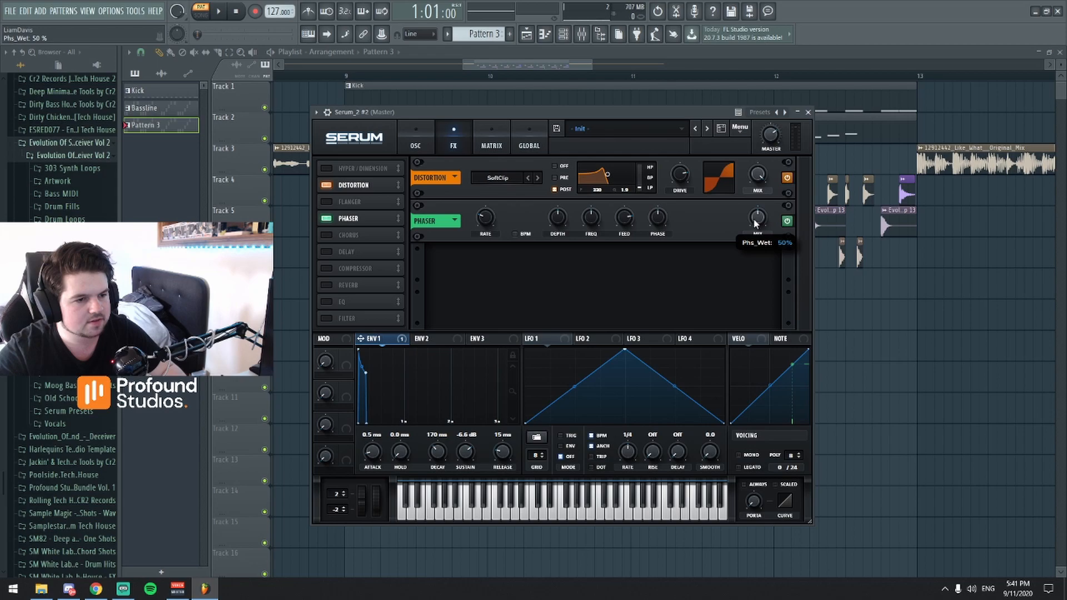
key(space)
drag(756, 218, 759, 227)
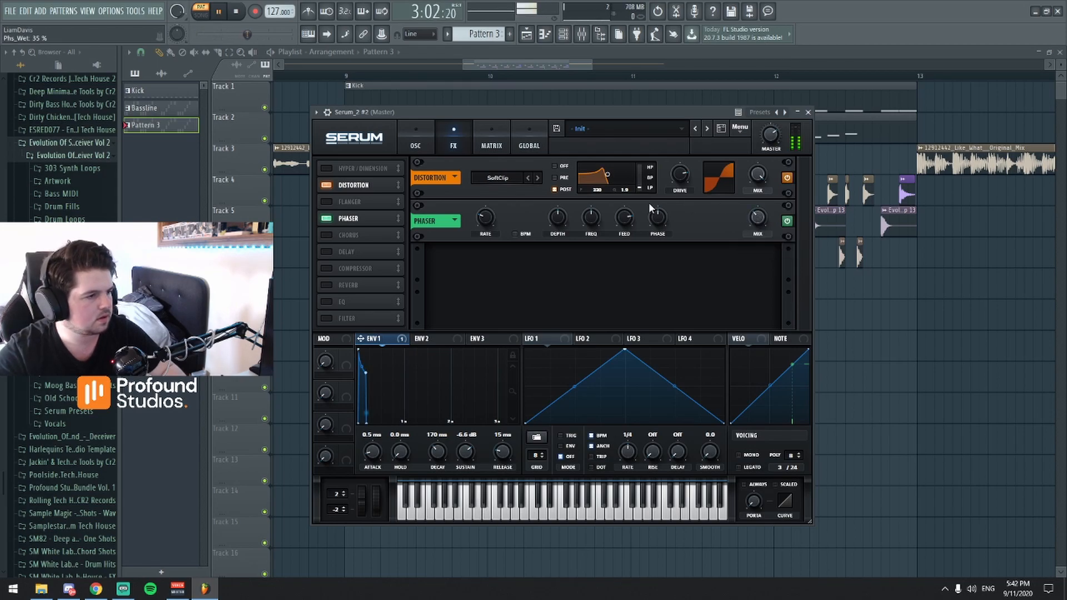
key(space)
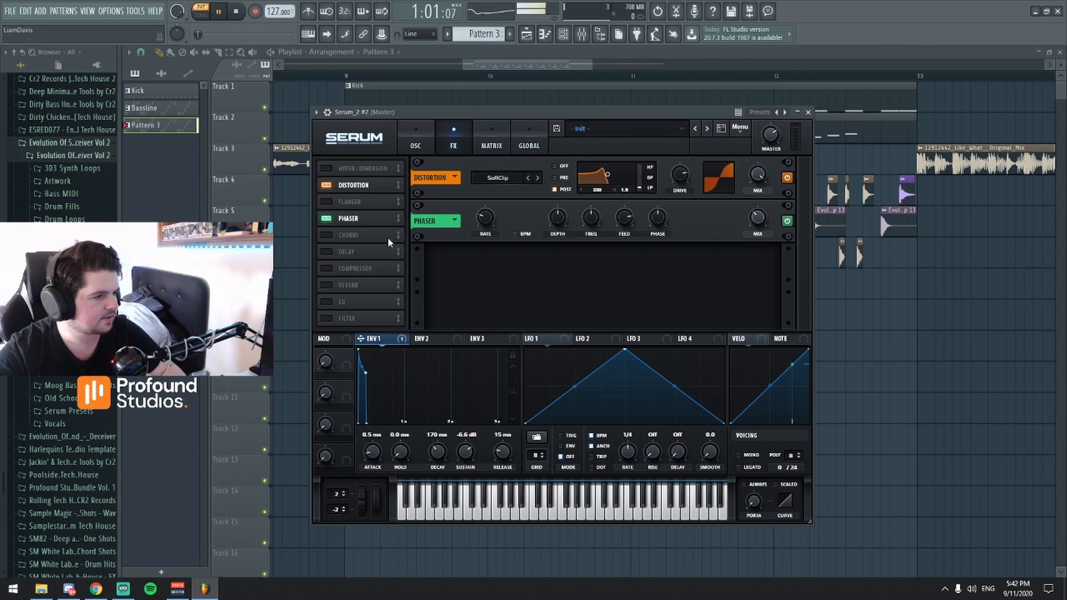
Enable the EQ and shape its low band as a peak at about 99 Hz with 10.1 dB gain during playback.
click(326, 302)
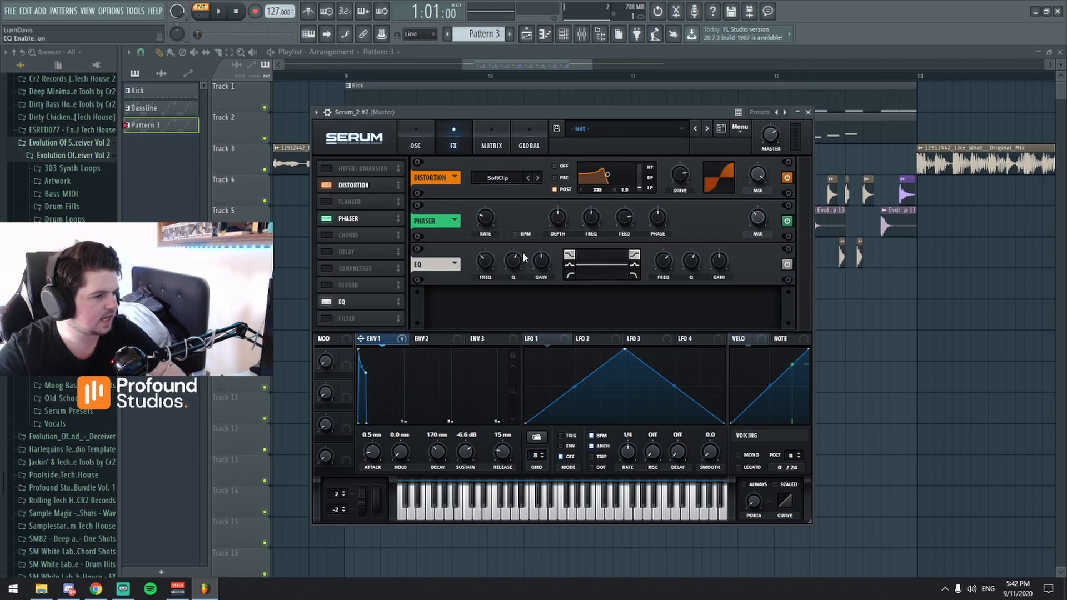
click(570, 264)
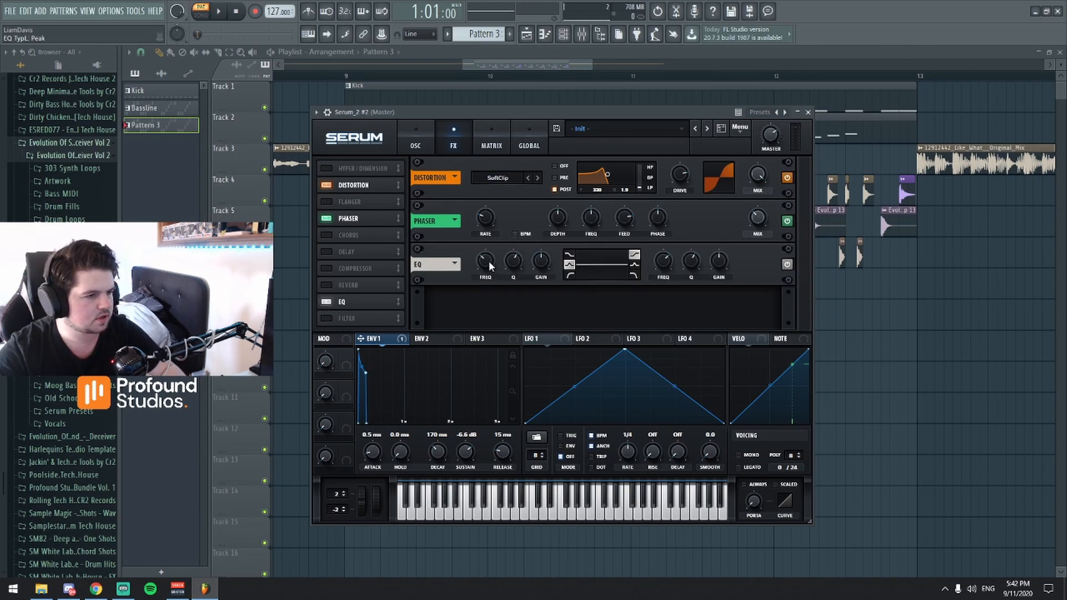
drag(488, 264, 537, 231)
key(space)
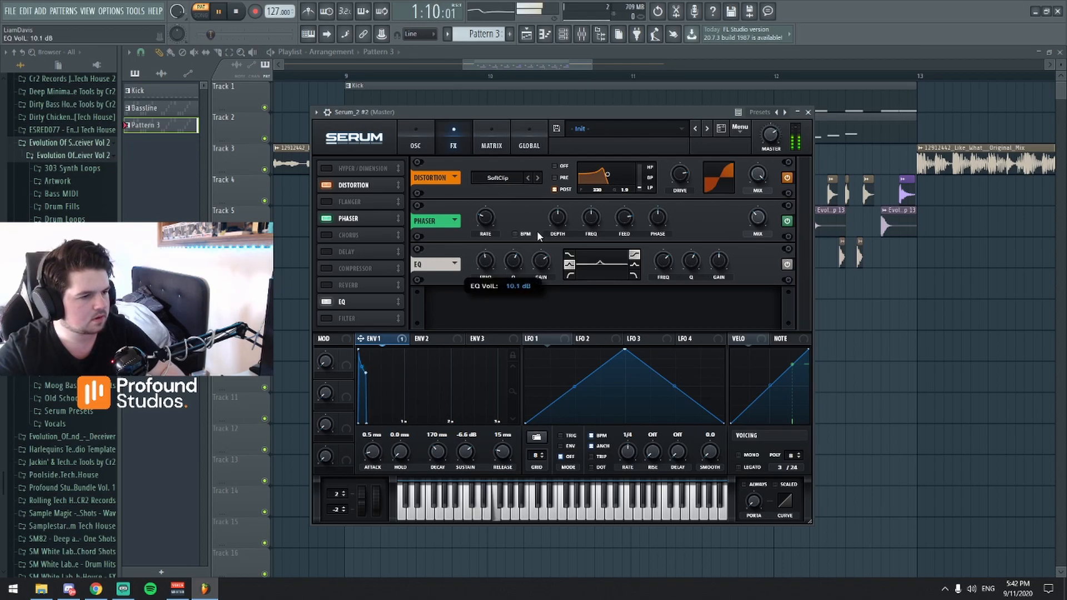
drag(482, 260, 485, 292)
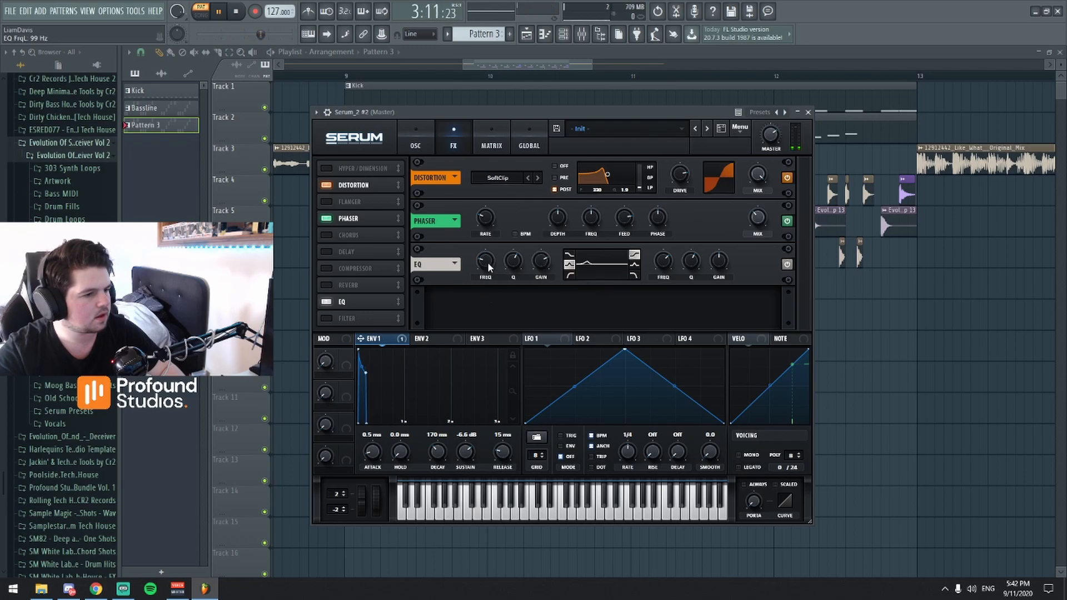
drag(488, 257, 487, 261)
key(space)
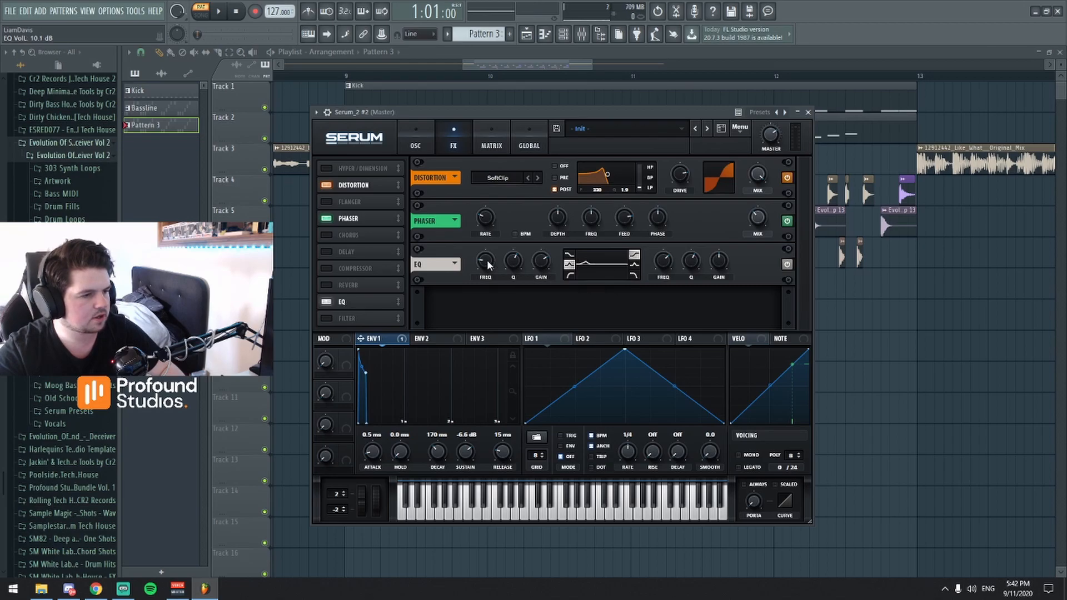
Fine-tune the EQ low band's gain to 8.6 dB while the pattern plays and return to the oscillator page.
key(space)
drag(487, 259, 539, 259)
key(space)
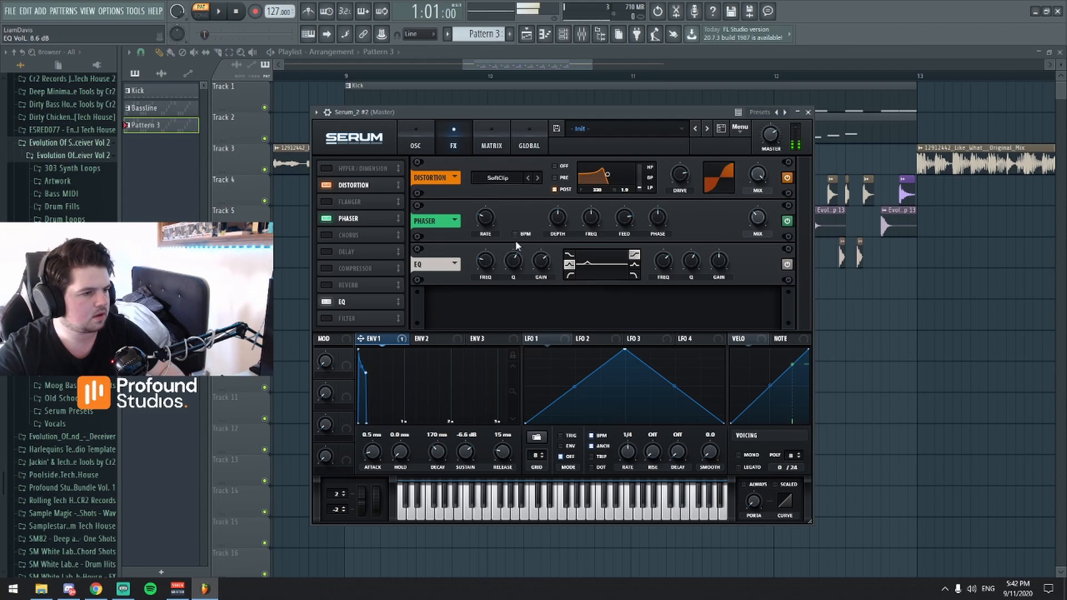
drag(691, 114, 698, 80)
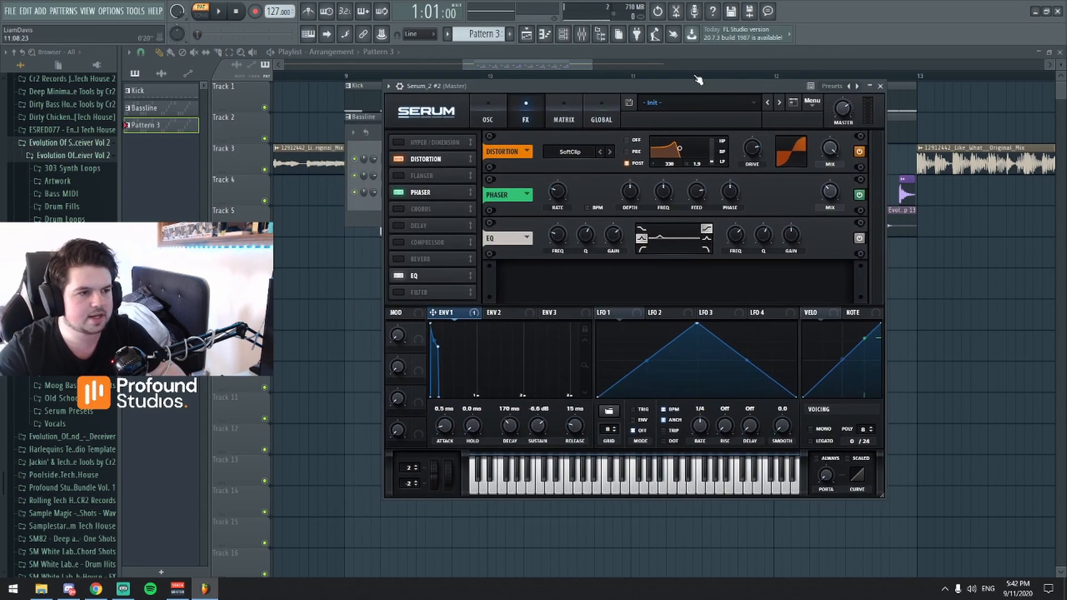
click(502, 118)
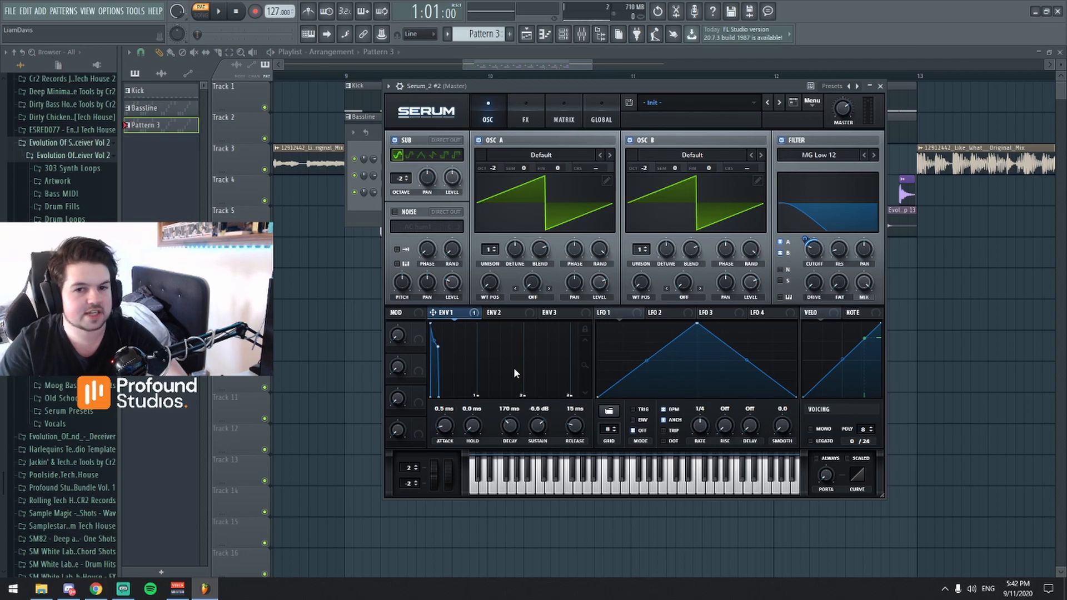
Switch to song playback and listen to the reference track clip on Track 3 between bars 13 and 15.
mouse_move(545, 65)
mouse_down()
mouse_move(546, 78)
mouse_move(541, 67)
mouse_up()
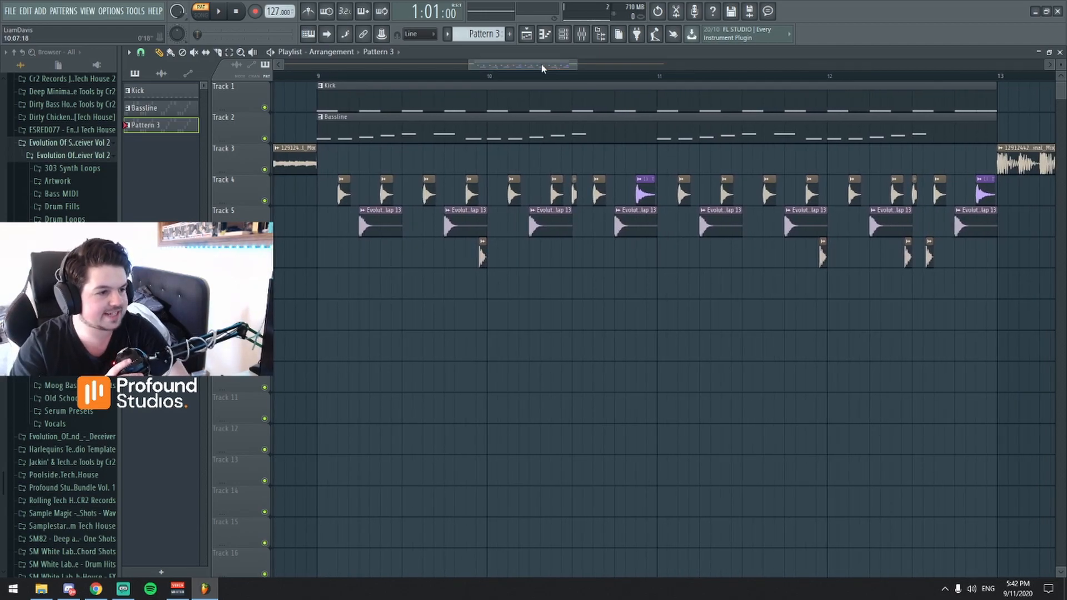
mouse_move(536, 66)
mouse_down()
mouse_move(537, 57)
mouse_move(541, 65)
mouse_up()
drag(647, 66, 689, 113)
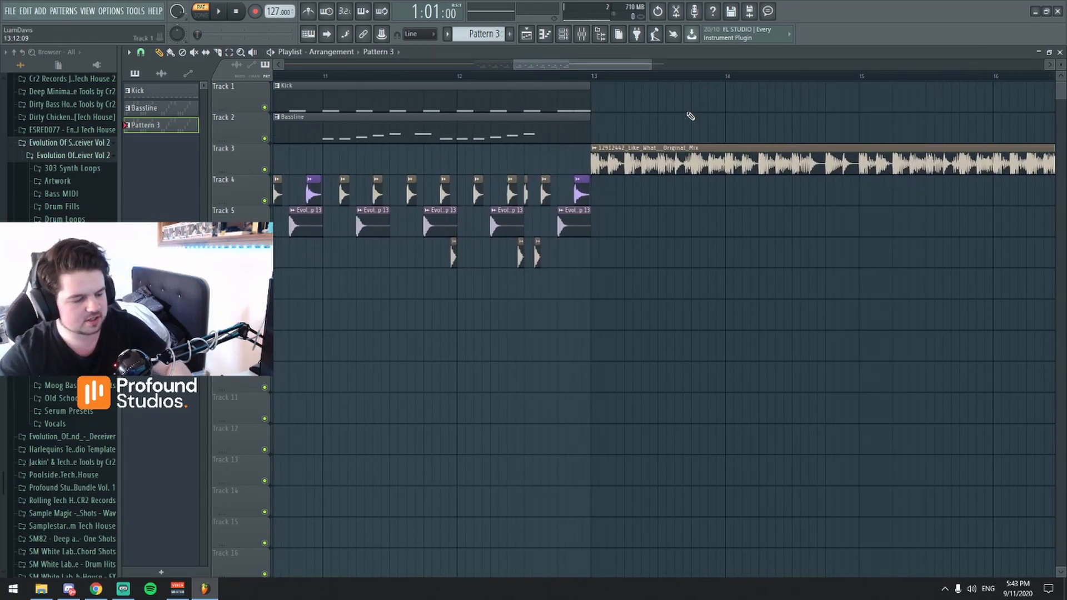
click(593, 75)
drag(608, 64, 608, 83)
key(space)
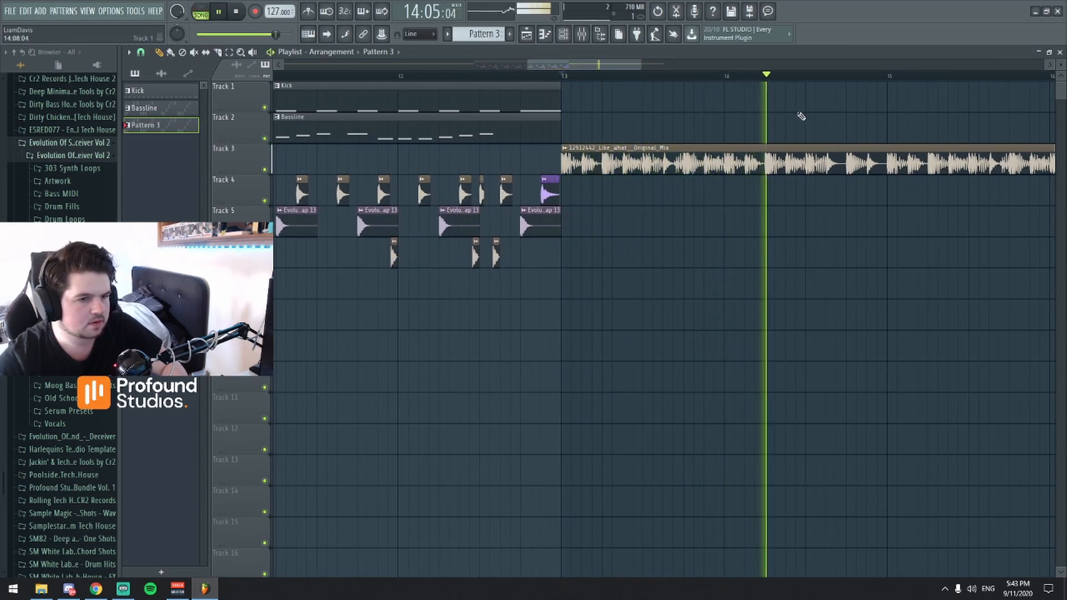
key(space)
click(809, 77)
key(space)
key(space)
Play the recreated section with kick, bassline and drums from bar 10 to compare it with the reference.
drag(604, 65, 542, 65)
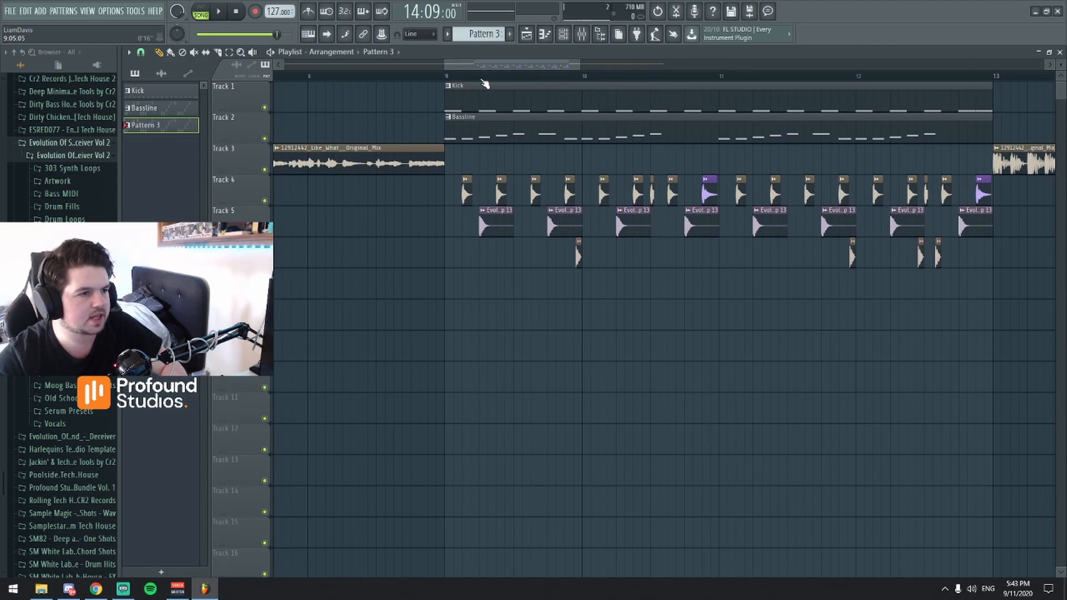
drag(557, 65, 564, 62)
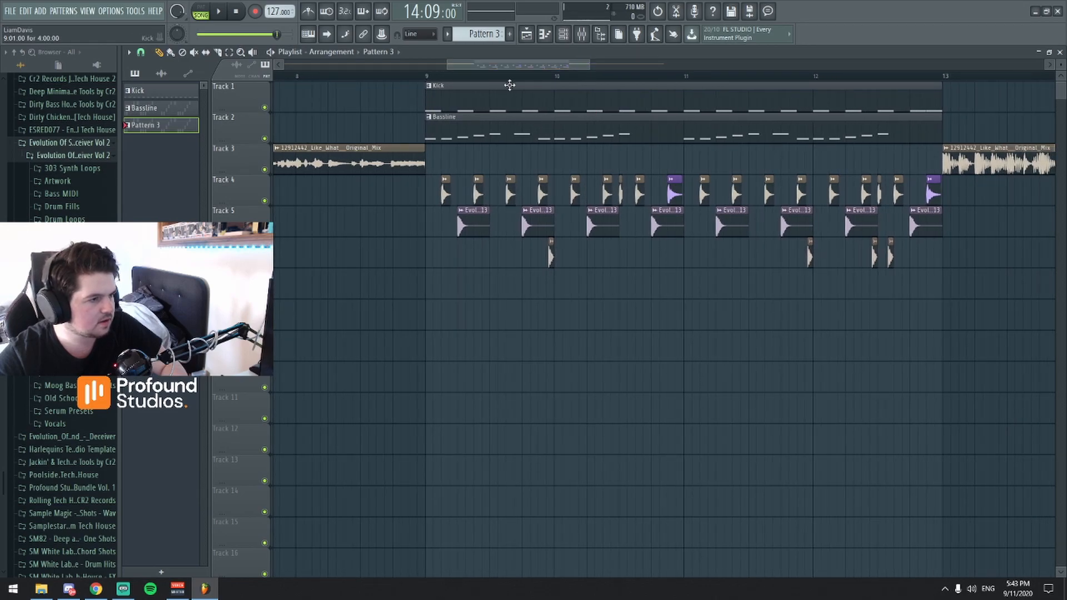
click(558, 76)
key(space)
key(space)
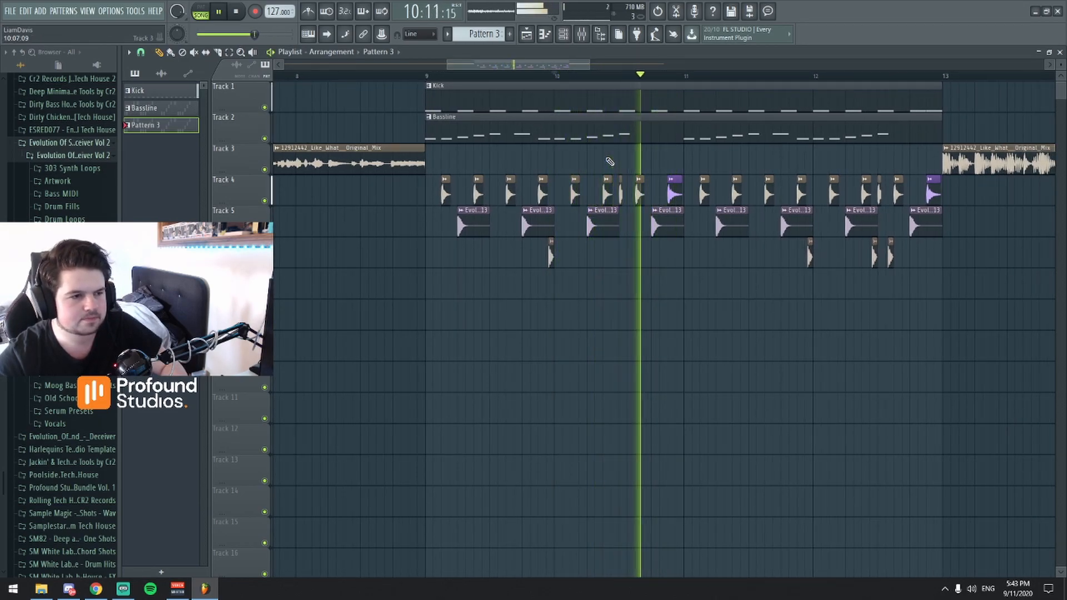
key(space)
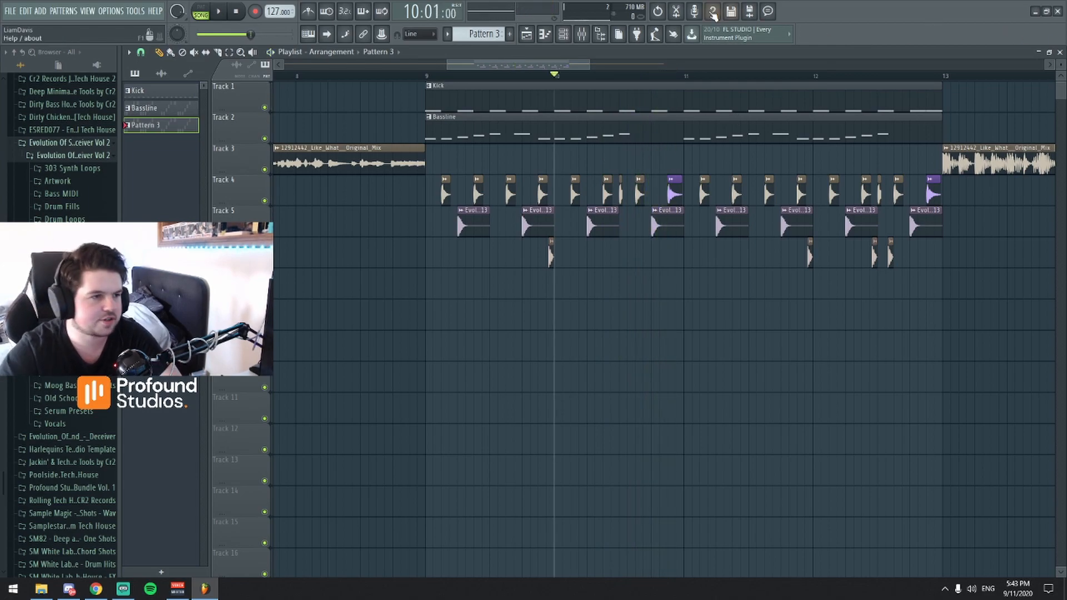
scroll(546, 58, up, 5)
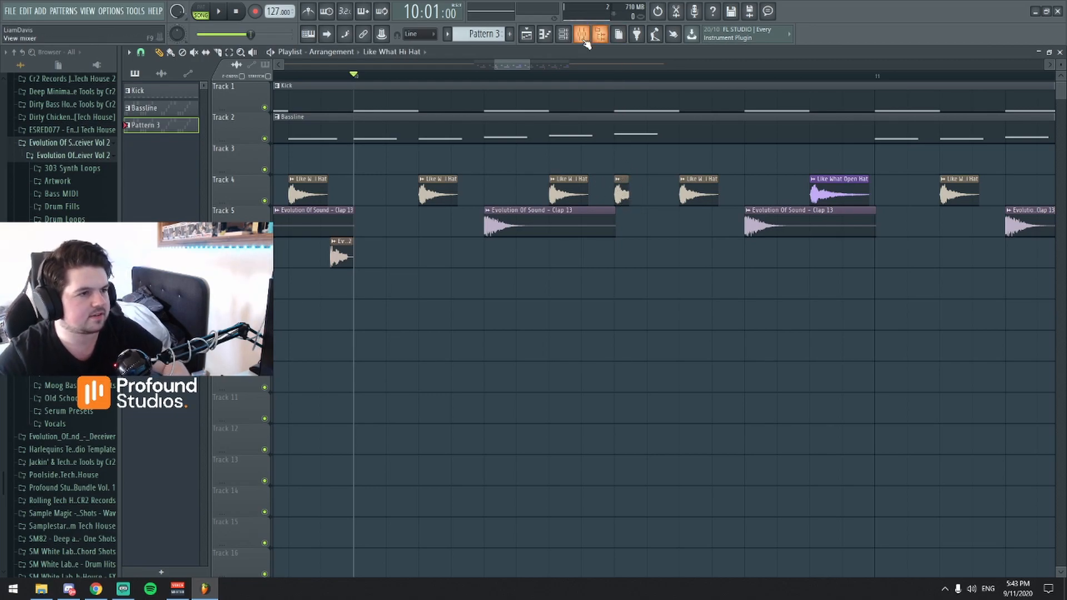
key(space)
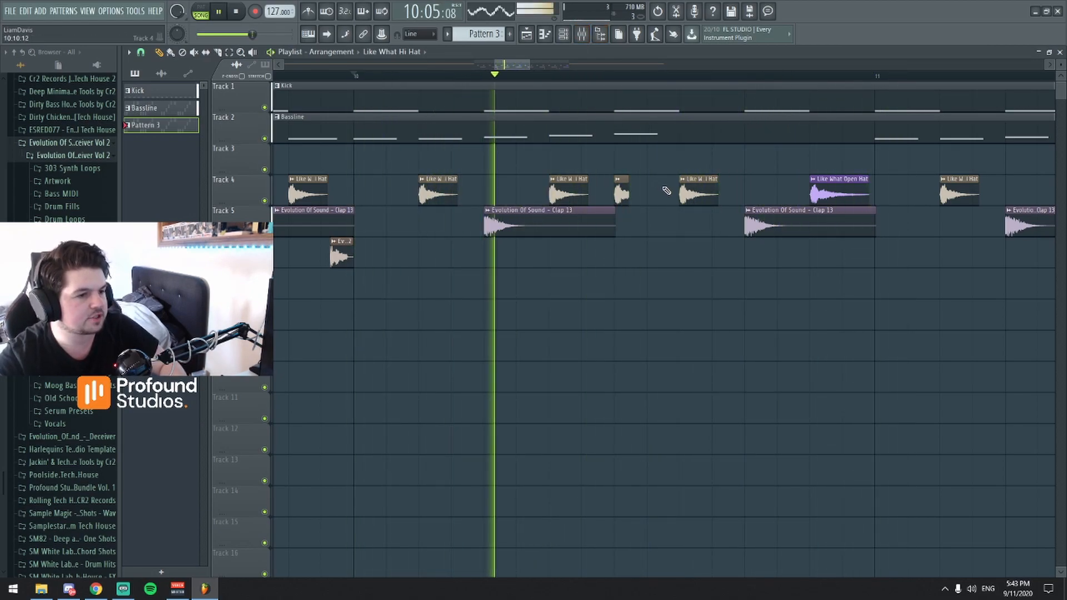
key(space)
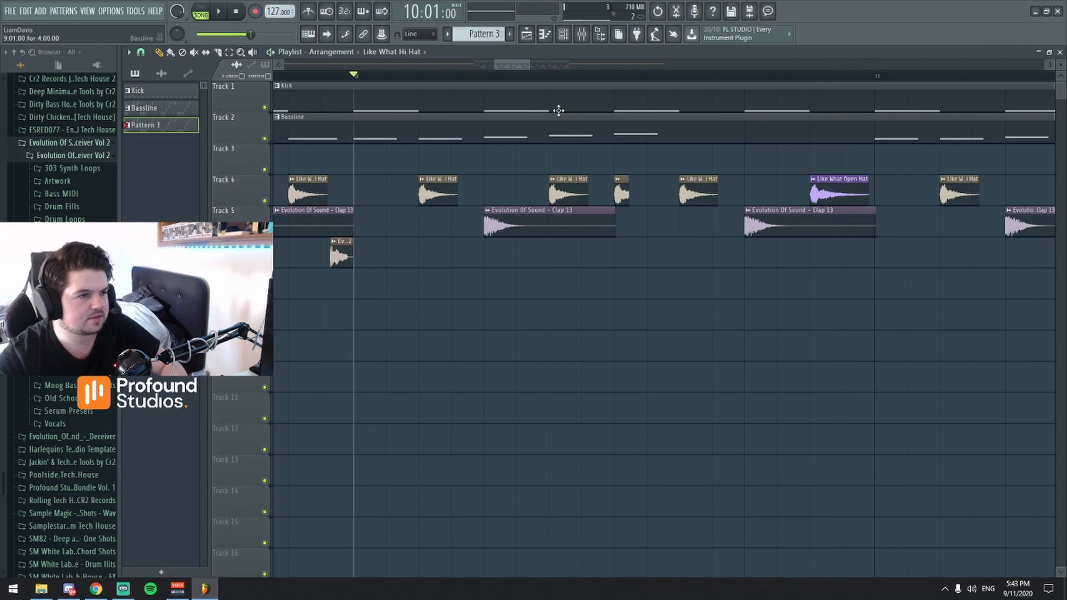
Listen to the reference track clip again from bar 14 and from within bar 16.
scroll(528, 65, down, 6)
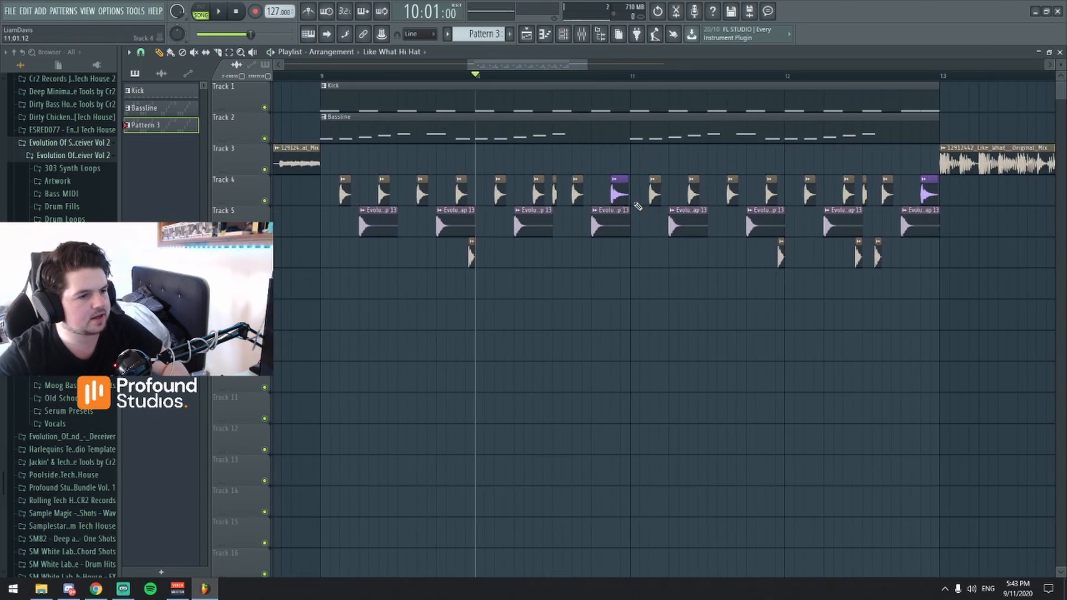
scroll(588, 66, down, 3)
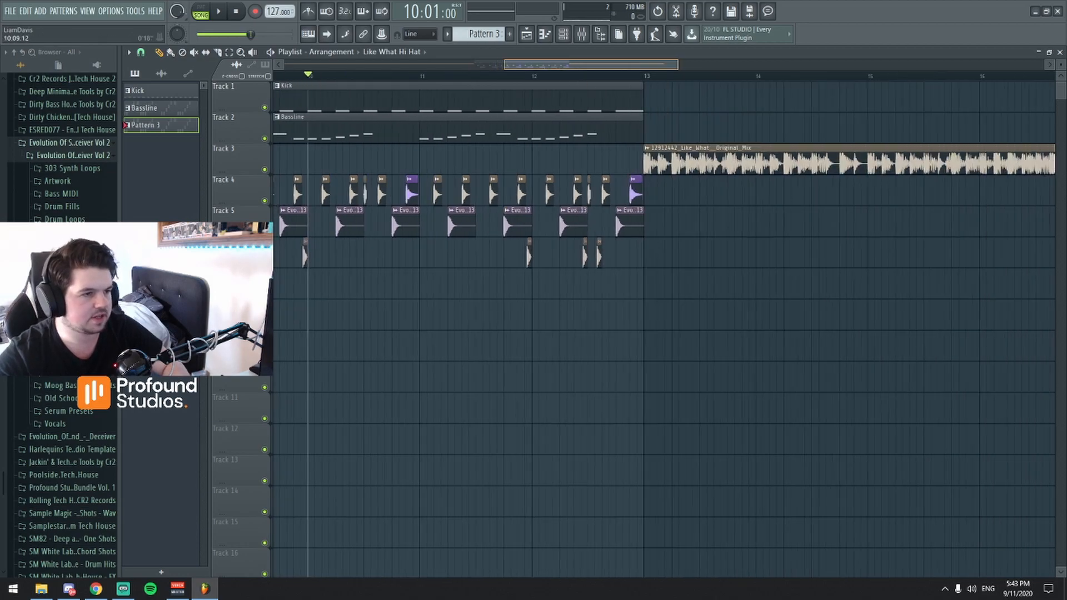
click(654, 77)
key(space)
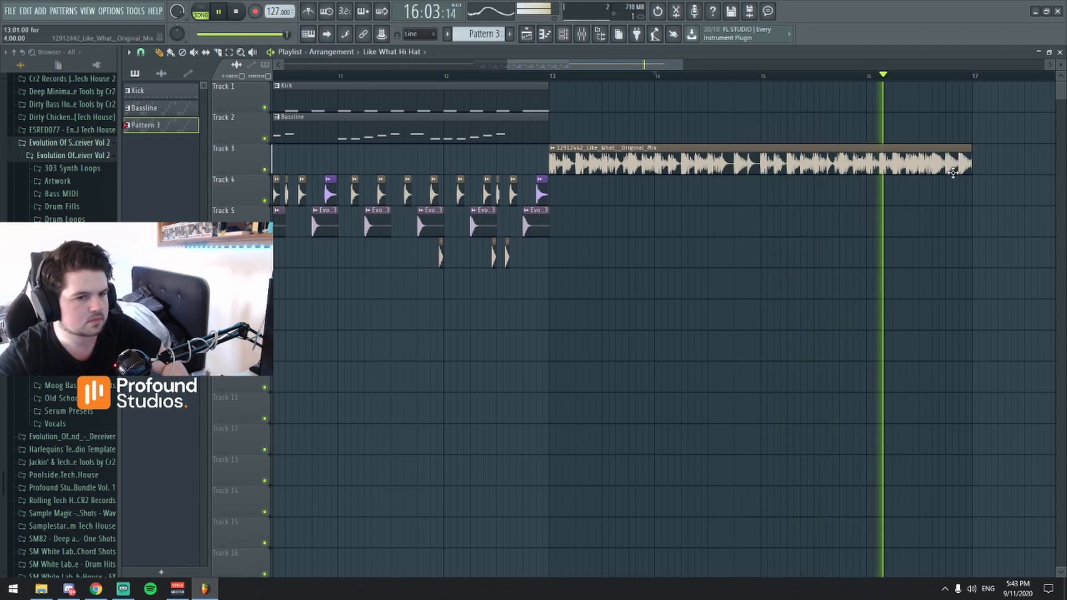
key(space)
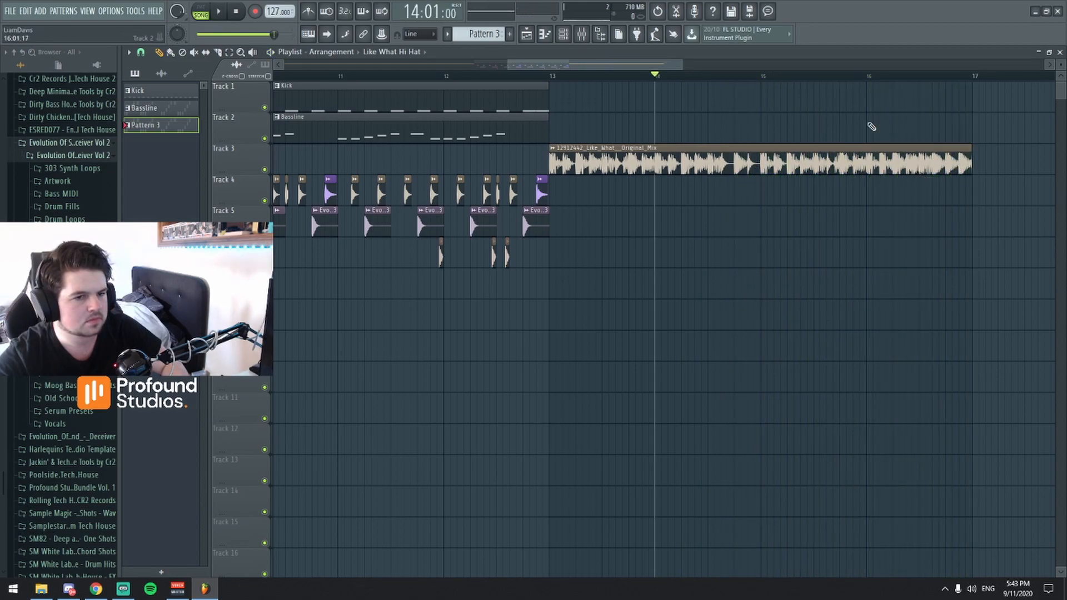
scroll(886, 138, up, 3)
click(771, 78)
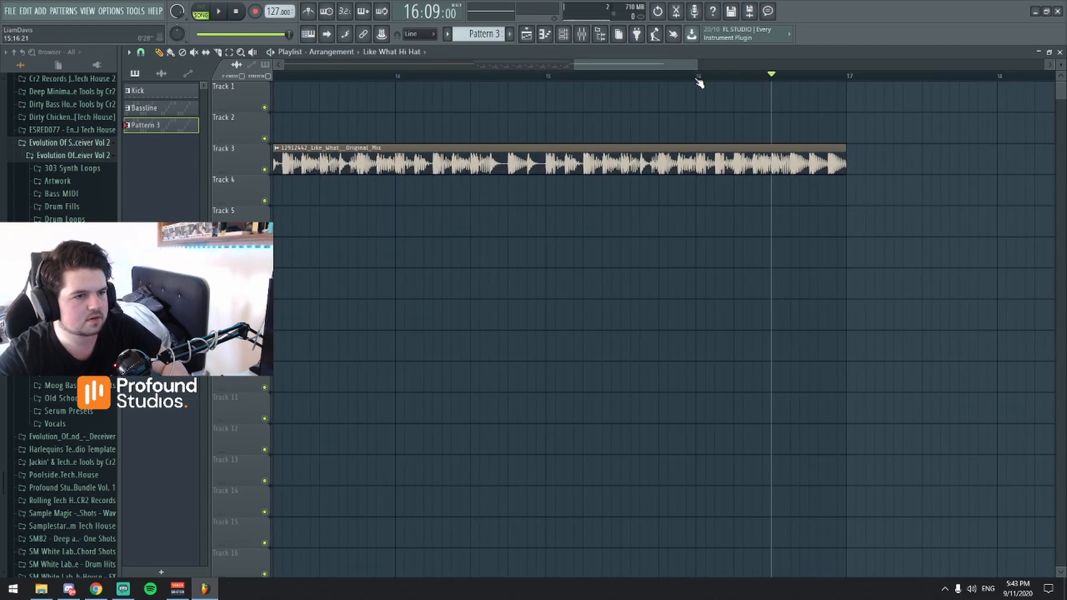
key(space)
Play the recreated kick, bassline and drum section from bar 9 for a final comparison.
scroll(834, 177, down, 3)
scroll(595, 171, up, 3)
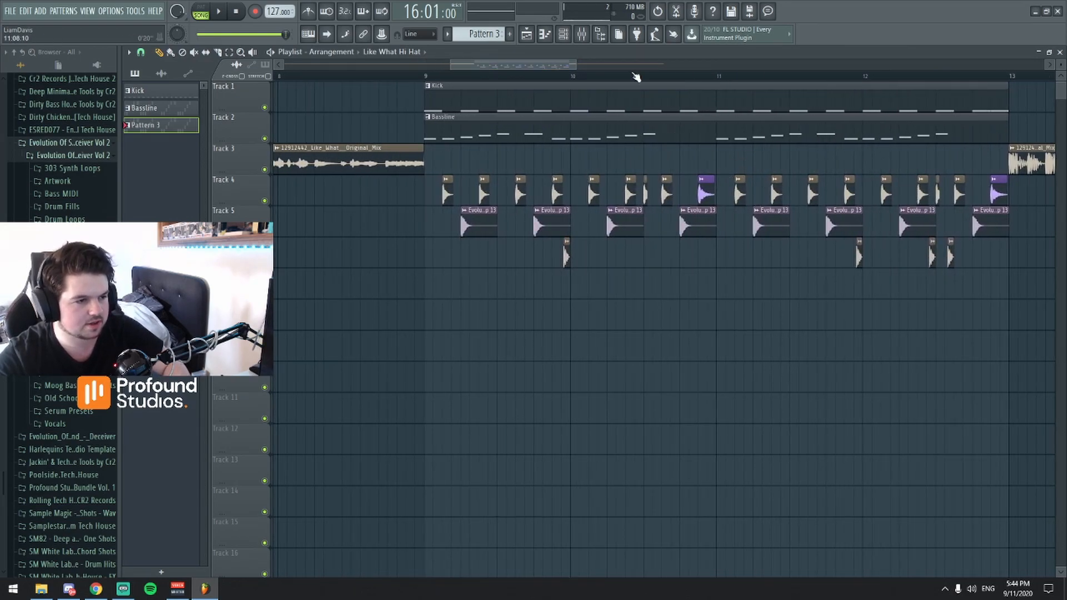
click(428, 81)
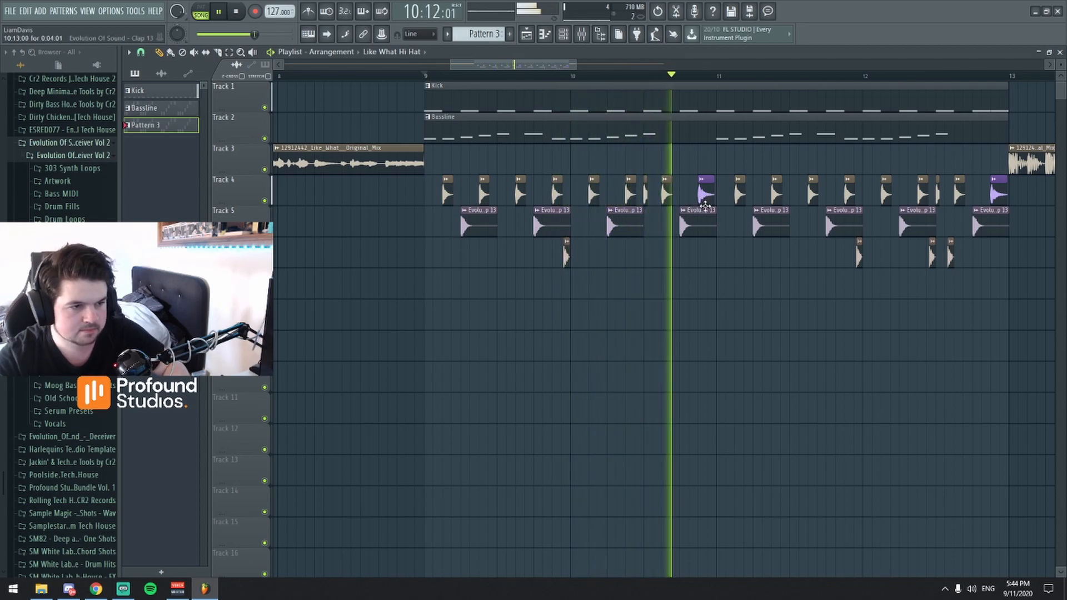
key(space)
drag(532, 59, 538, 65)
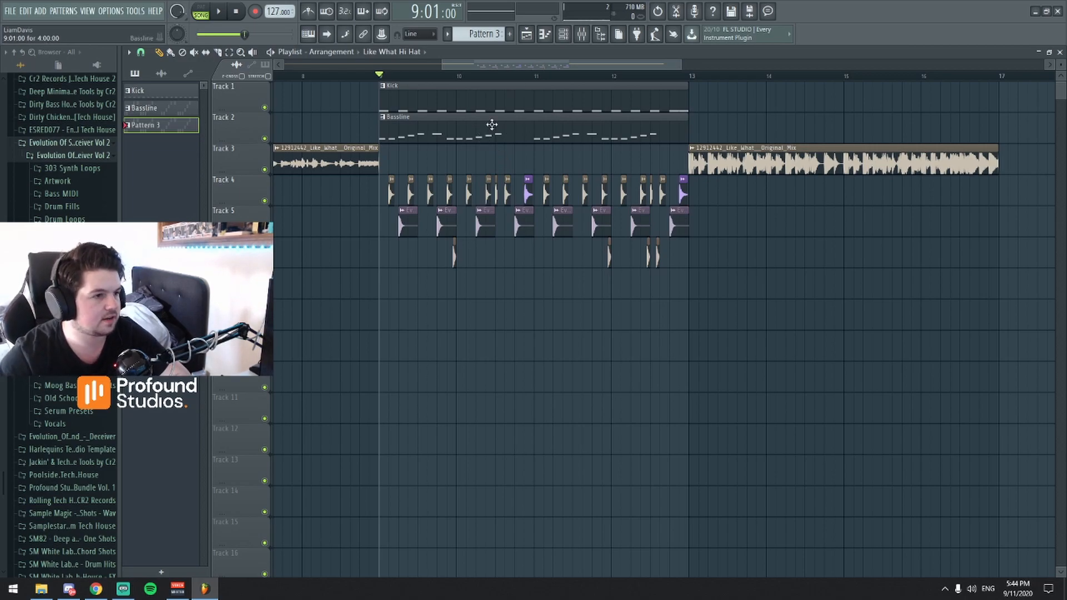
Play the opening of the recreated kick, bassline and drum section from the start of bar 9.
scroll(512, 67, up, 4)
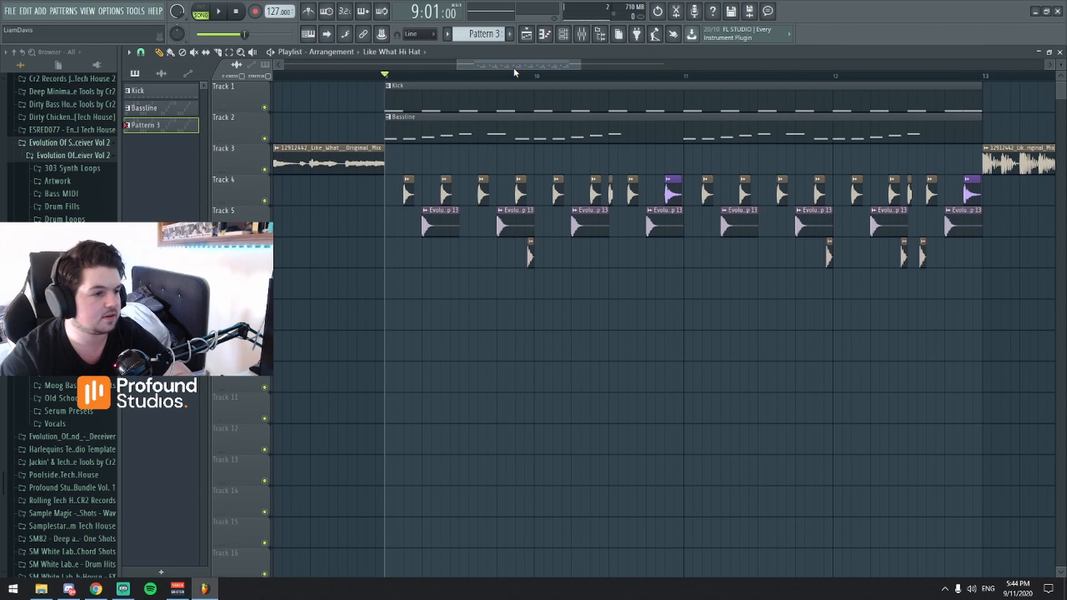
scroll(483, 80, up, 2)
scroll(505, 59, up, 2)
key(space)
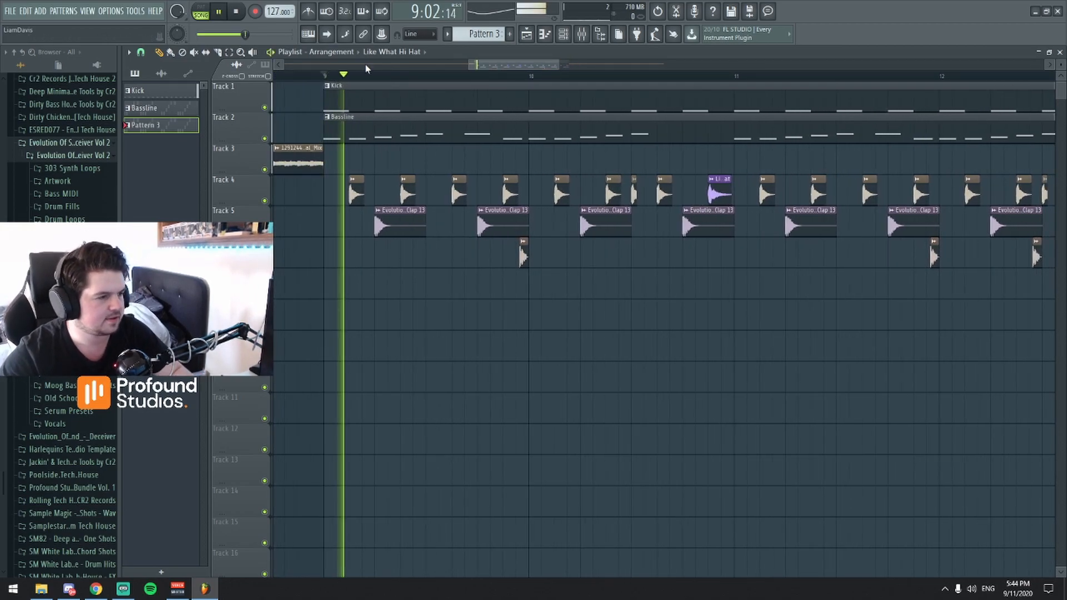
key(space)
Play the reference track clip on Track 3 from the start of bar 13 for comparison.
scroll(564, 76, down, 3)
scroll(487, 82, up, 4)
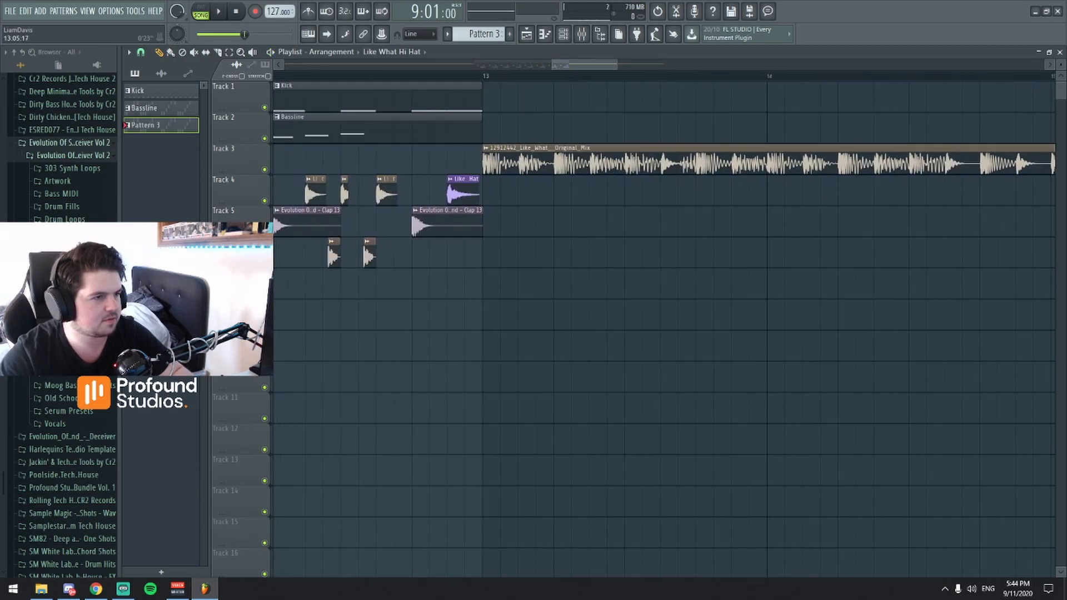
scroll(578, 67, down, 1)
key(space)
click(509, 77)
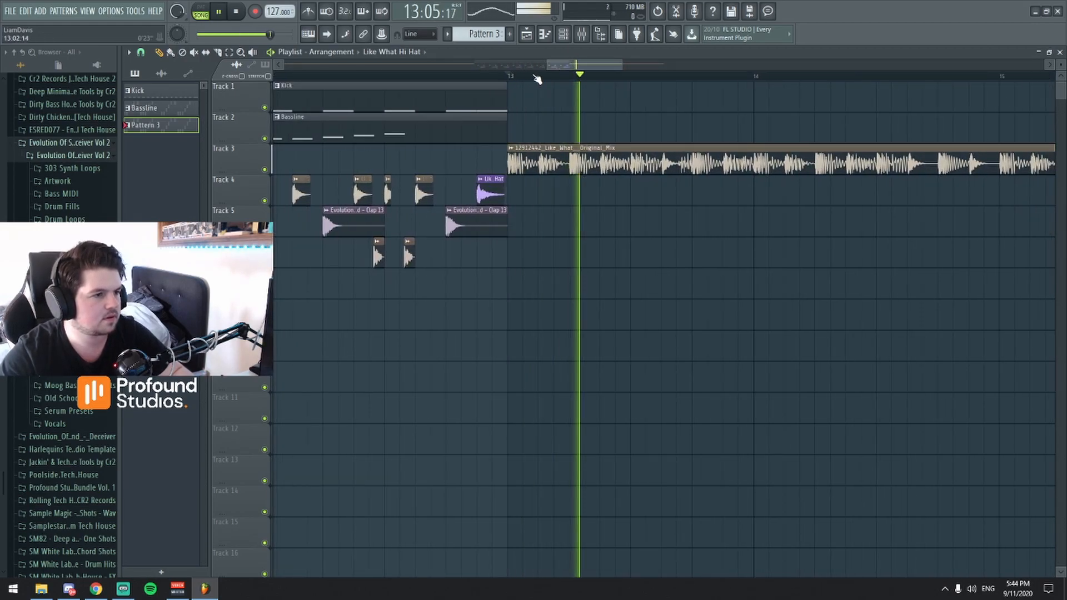
key(space)
Listen to the reference track clip from partway through bar 13 into bar 14.
drag(580, 64, 533, 65)
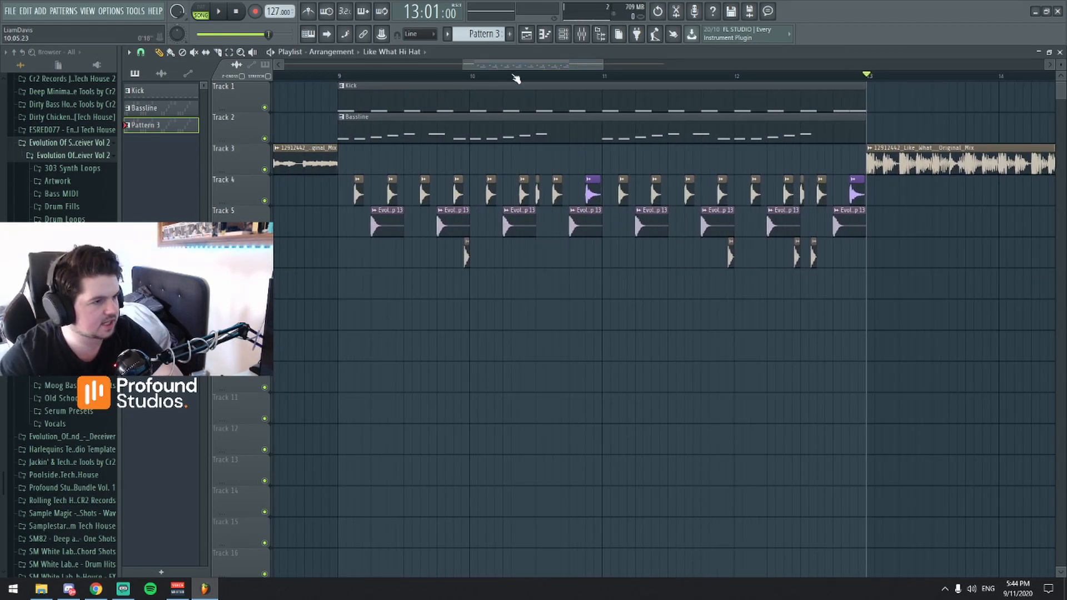
drag(511, 61, 537, 99)
click(558, 81)
click(526, 82)
click(488, 80)
key(space)
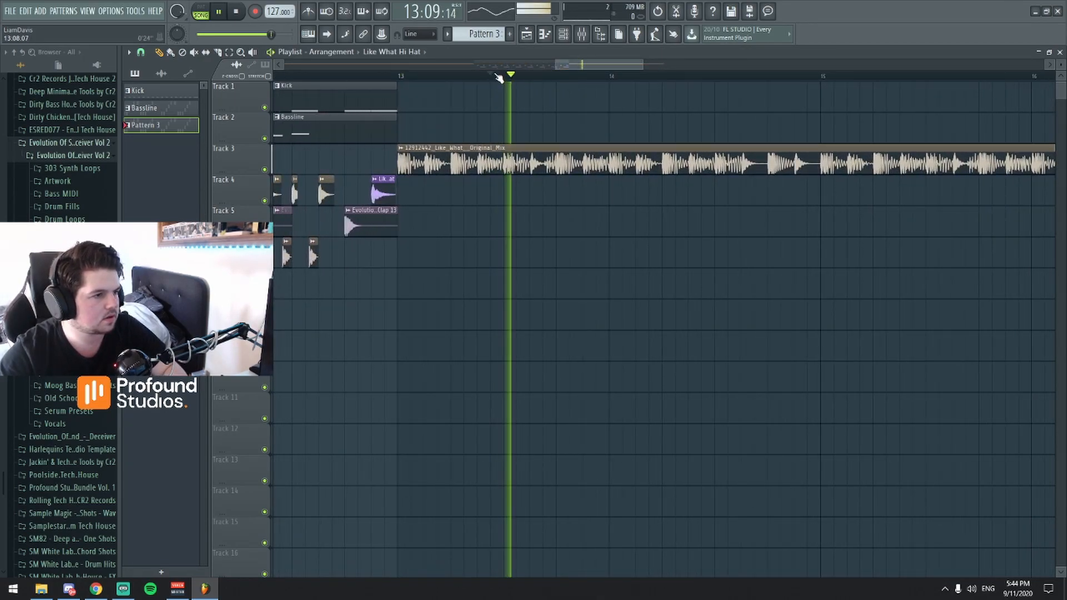
key(space)
Replay the reference track clip from late in bar 13 through bar 15.
click(585, 80)
scroll(592, 76, down, 1)
key(space)
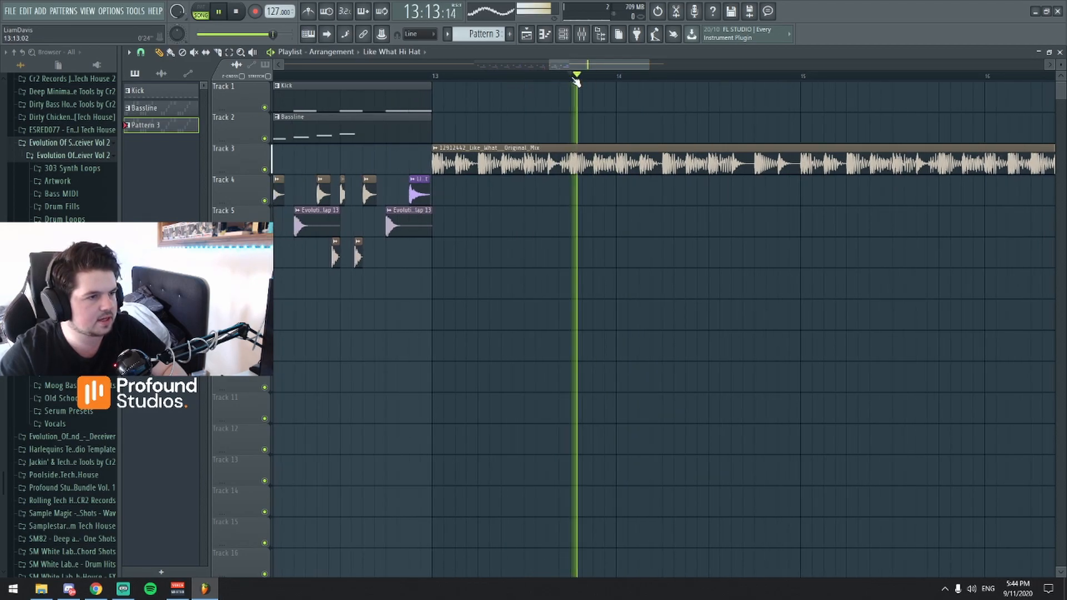
scroll(596, 78, down, 1)
scroll(607, 67, down, 3)
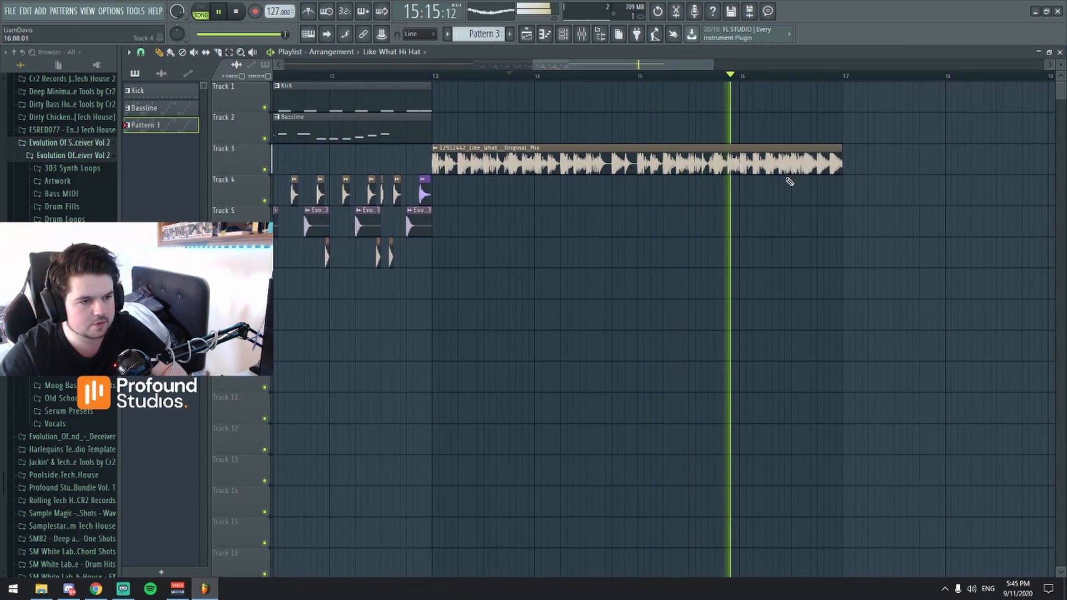
key(space)
Play the recreated kick, bassline and drums from the middle of bar 11 into bar 12.
drag(677, 64, 620, 77)
key(space)
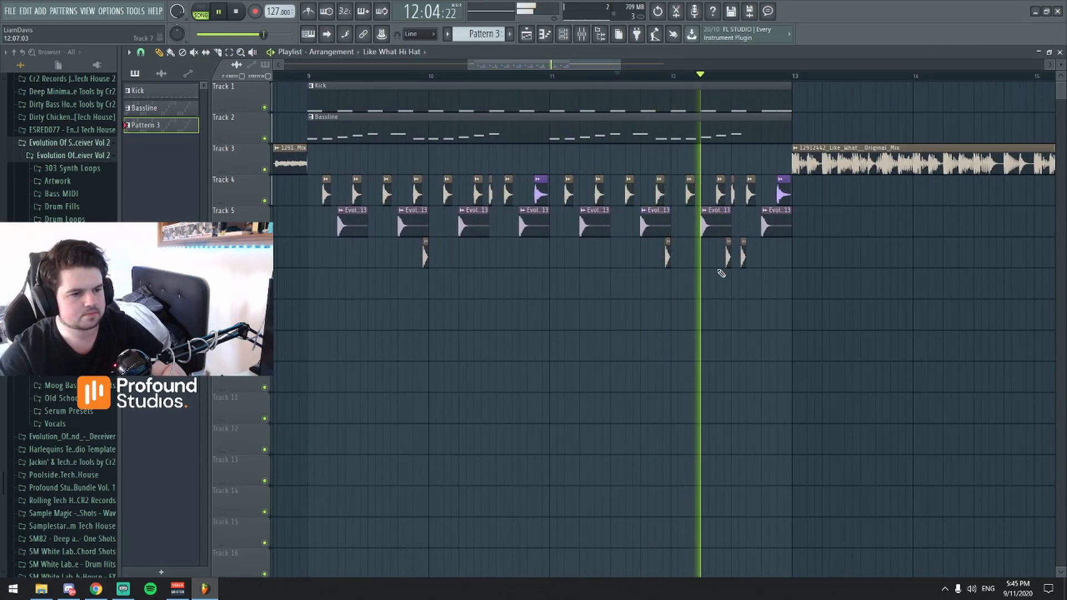
key(space)
mouse_move(566, 64)
mouse_down()
mouse_move(582, 61)
mouse_move(567, 49)
mouse_up()
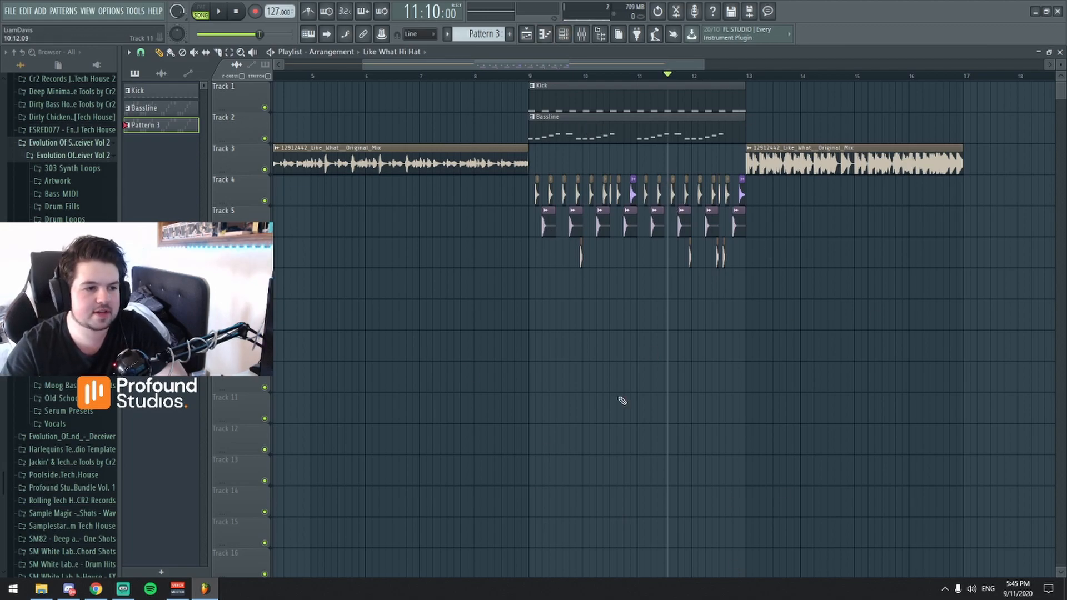
drag(589, 63, 648, 74)
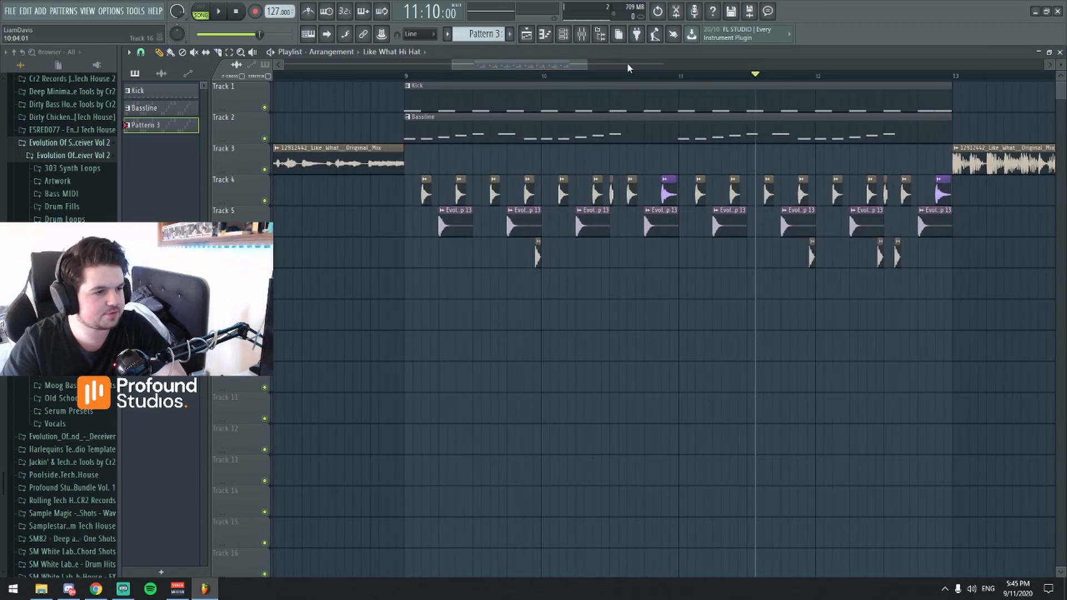
mouse_move(580, 65)
mouse_down()
mouse_move(587, 71)
mouse_move(574, 75)
mouse_up()
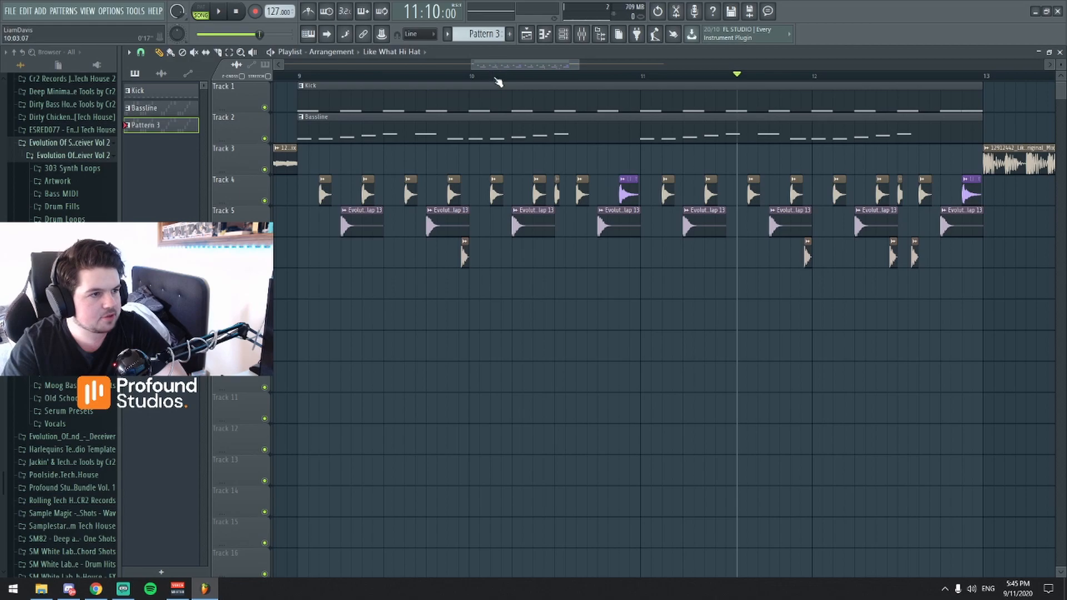
scroll(483, 58, down, 3)
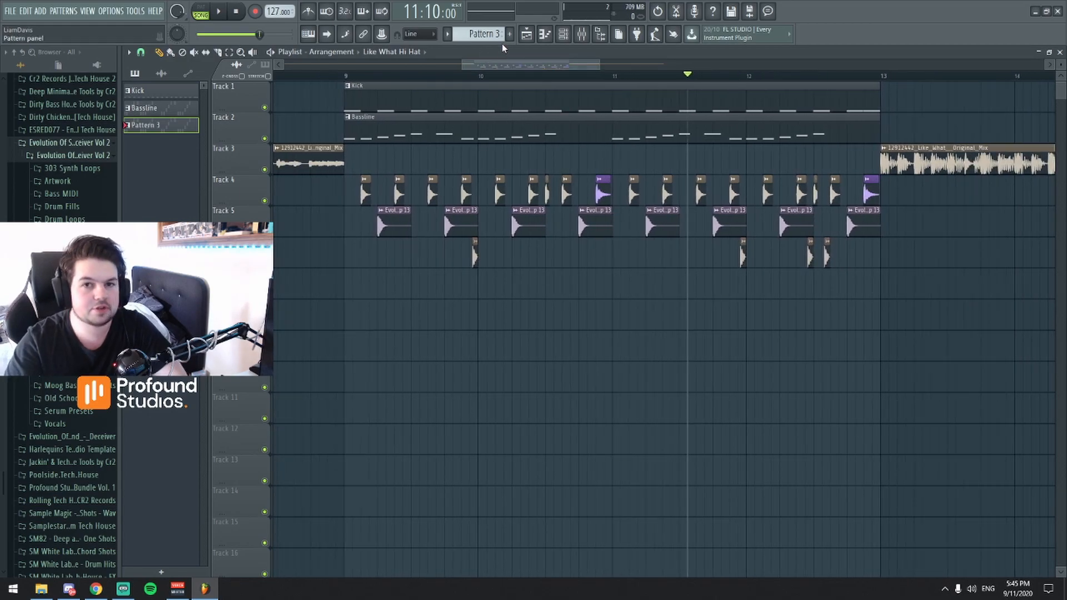